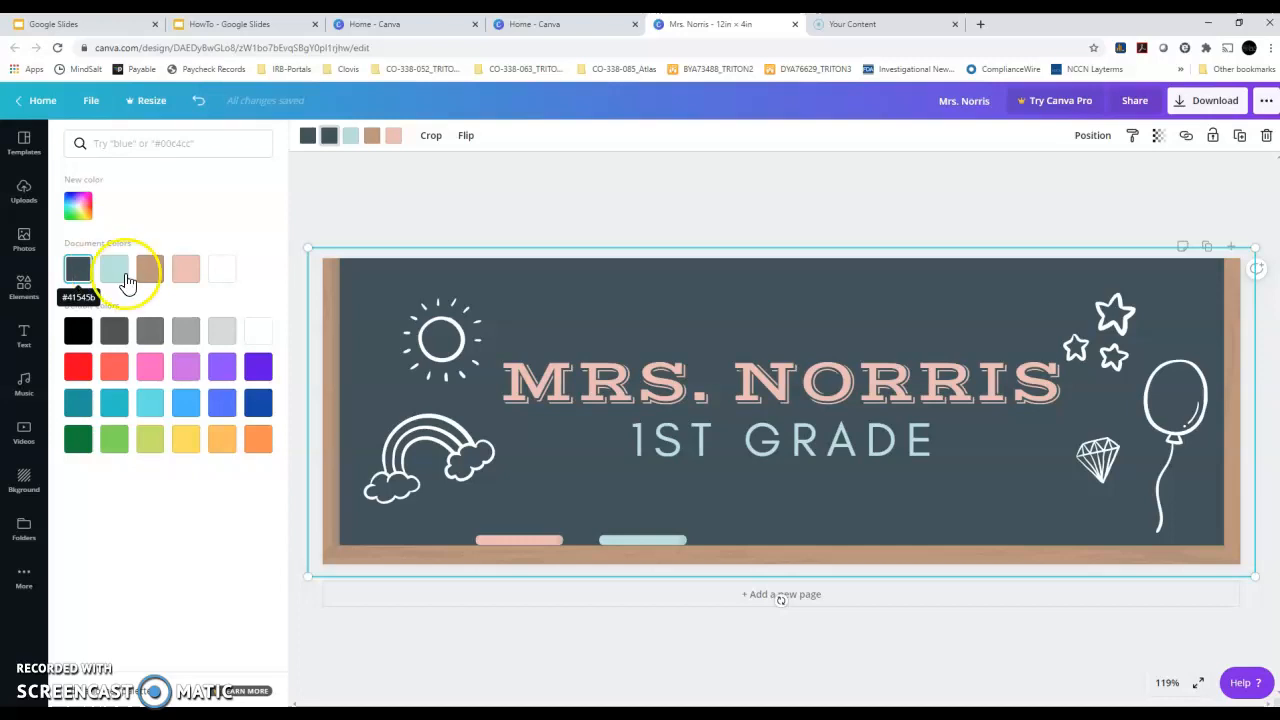
Try the light teal document color on the chalkboard background and undo it
left_click(123, 281)
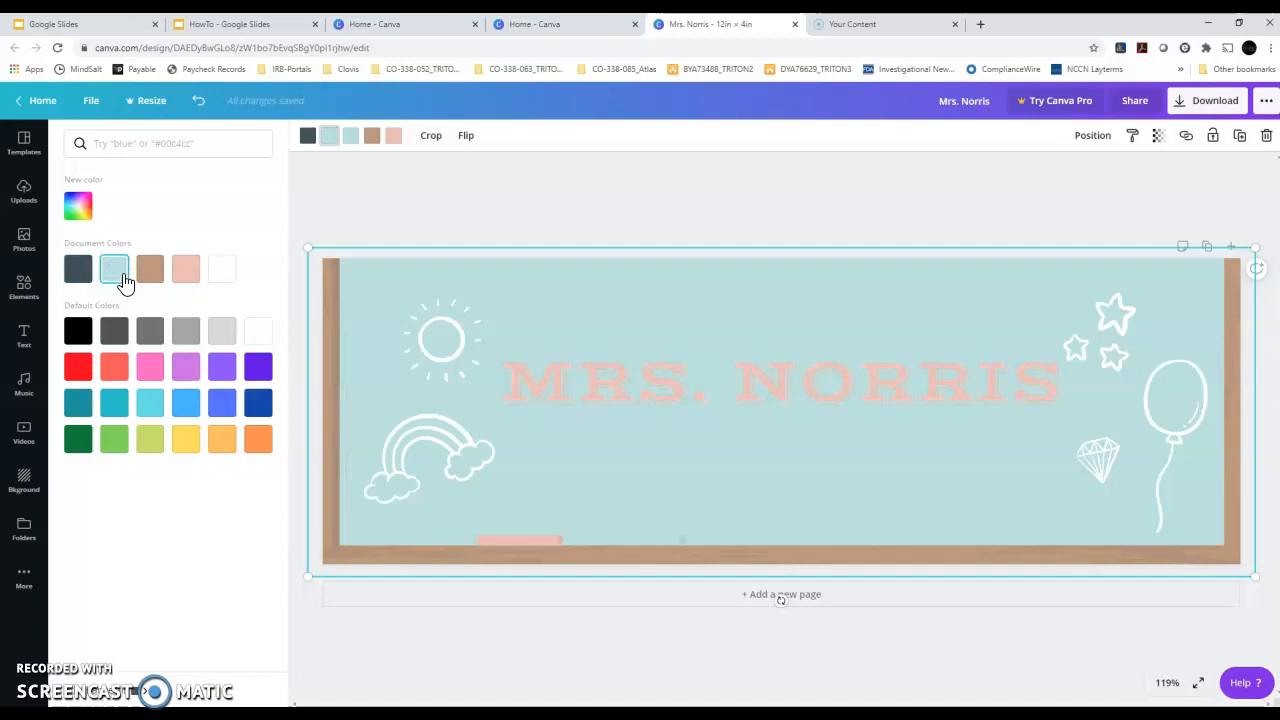
left_click(203, 106)
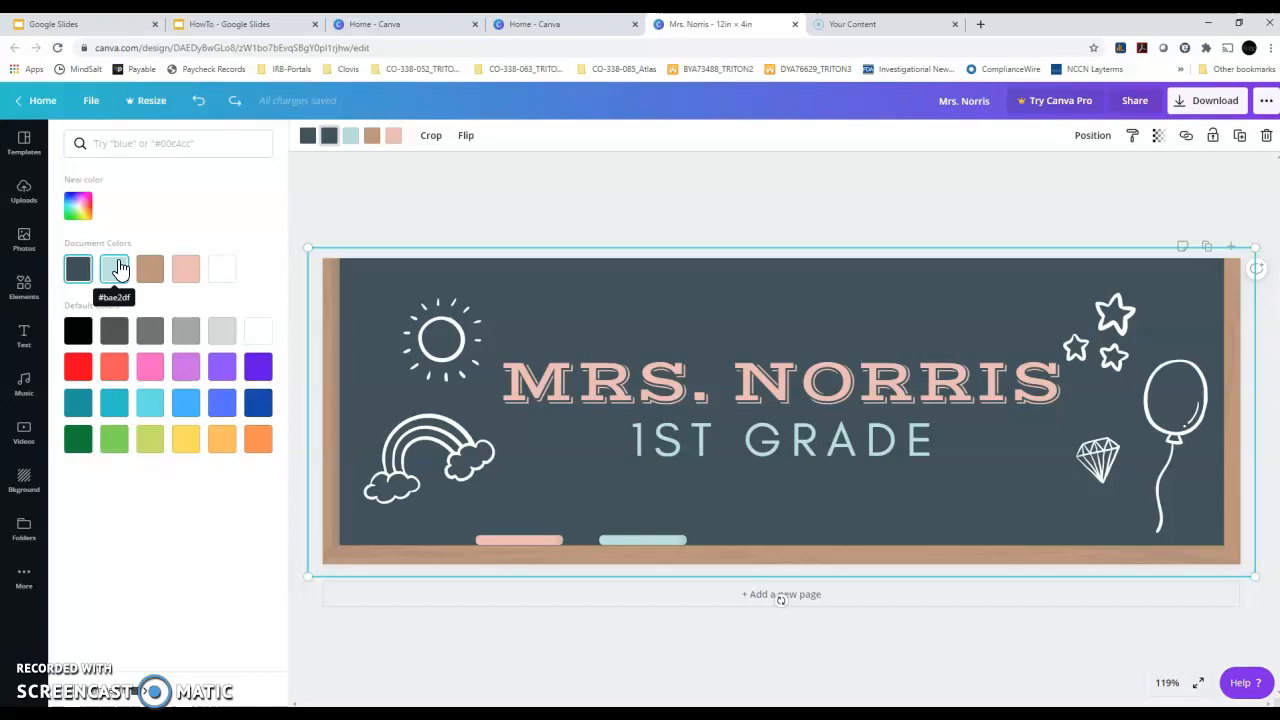
Check the hex codes of the brown and pink document colors
left_click(150, 268)
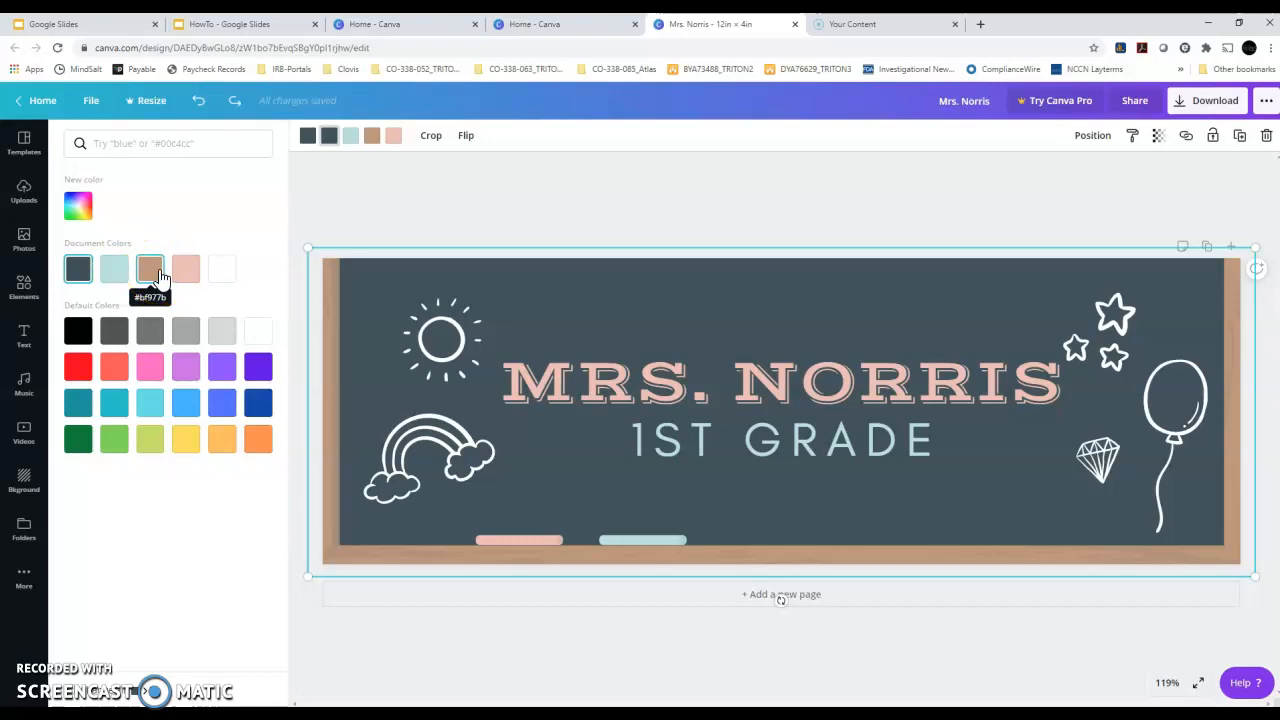
left_click(174, 268)
right_click(186, 278)
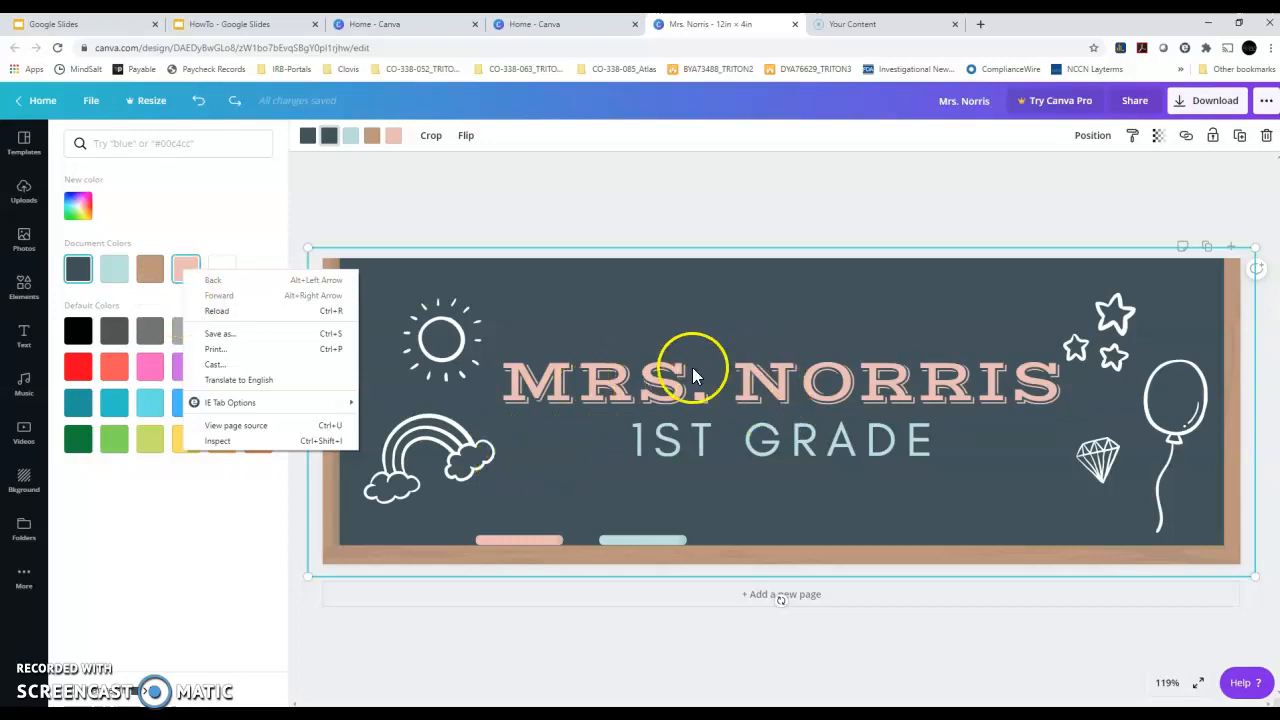
Download the classroom banner as a PNG, adding HOWTO at the start of its file name, and dismiss the Pro trial offer
left_click(1222, 107)
left_click(1222, 107)
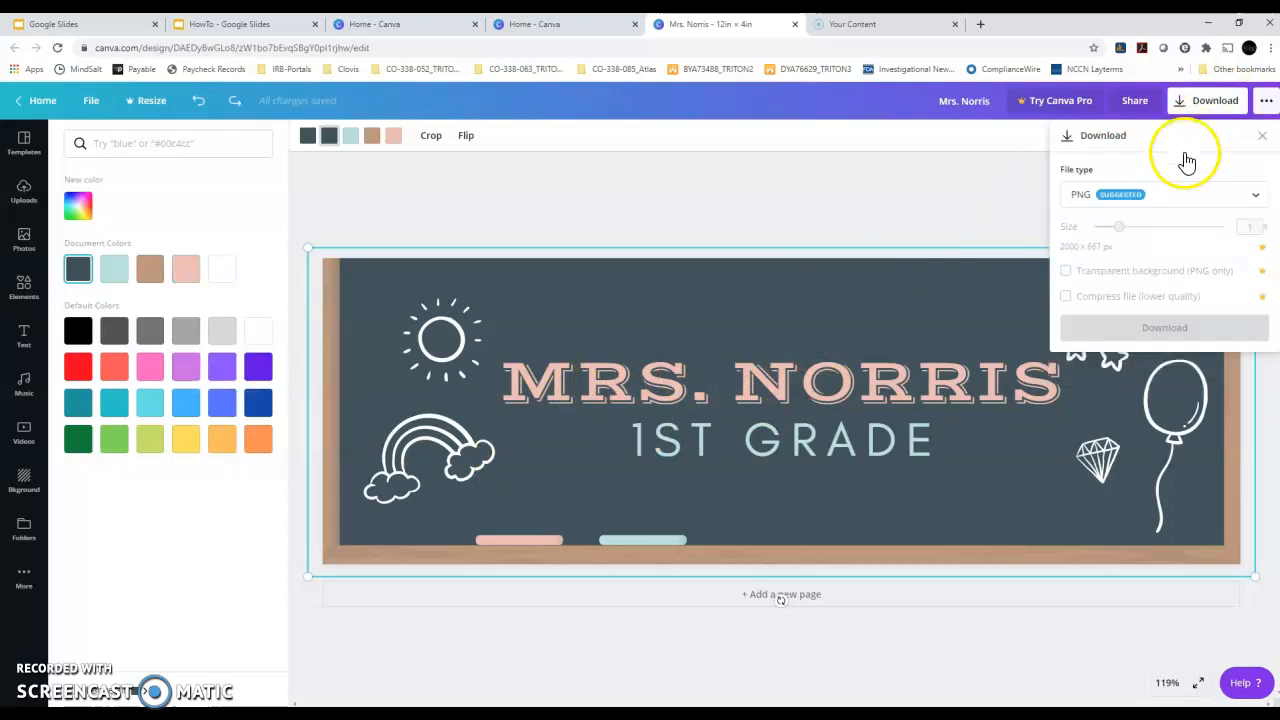
left_click(1155, 330)
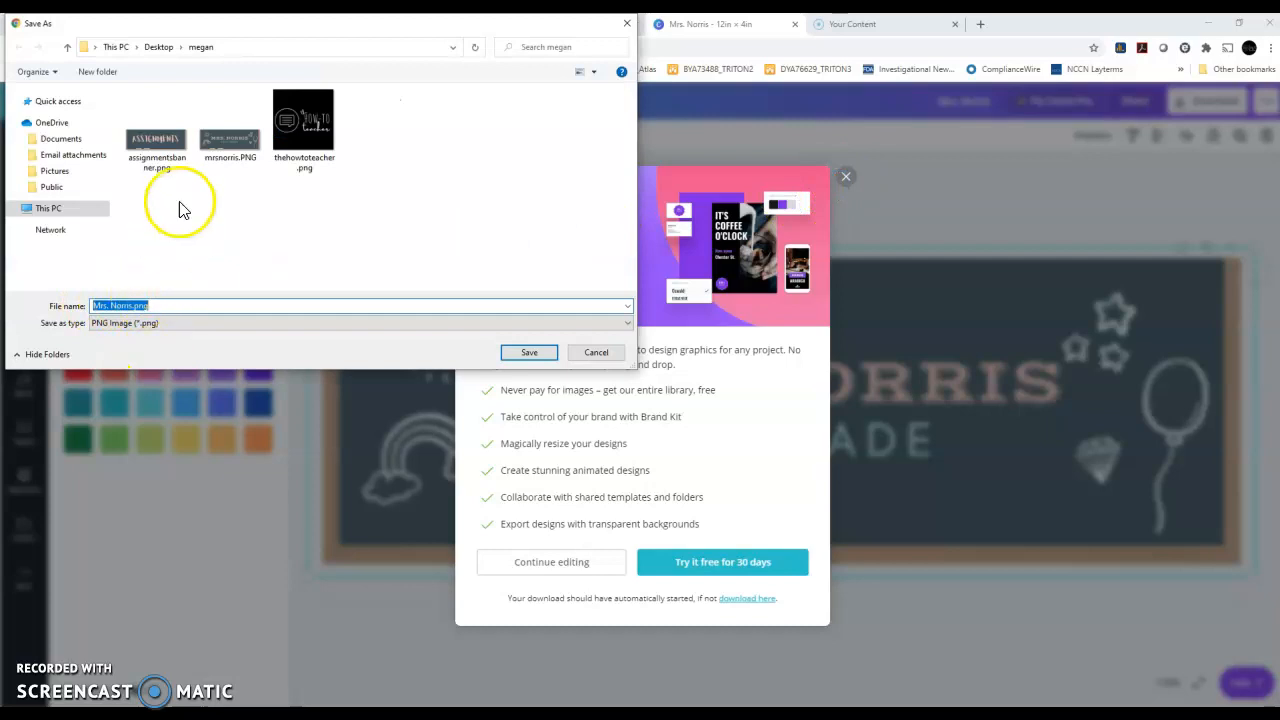
left_click(134, 308)
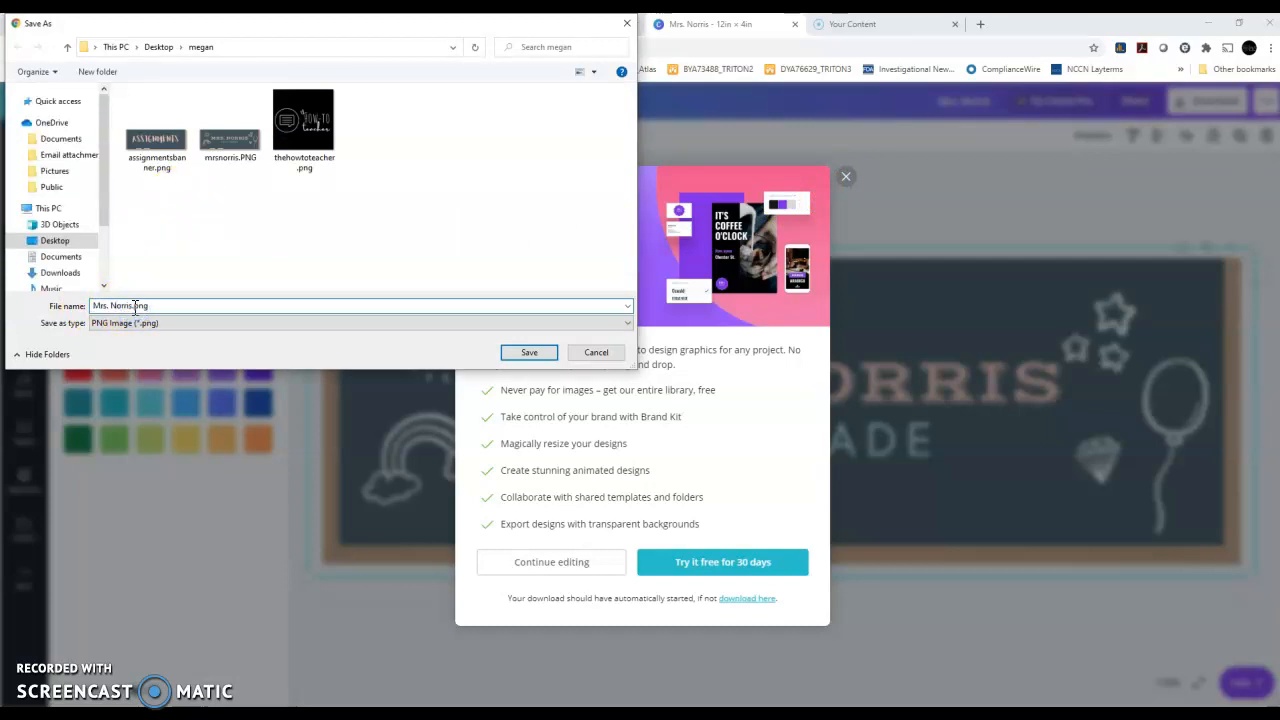
left_click(94, 306)
type("HOWTO")
left_click(522, 350)
left_click(679, 295)
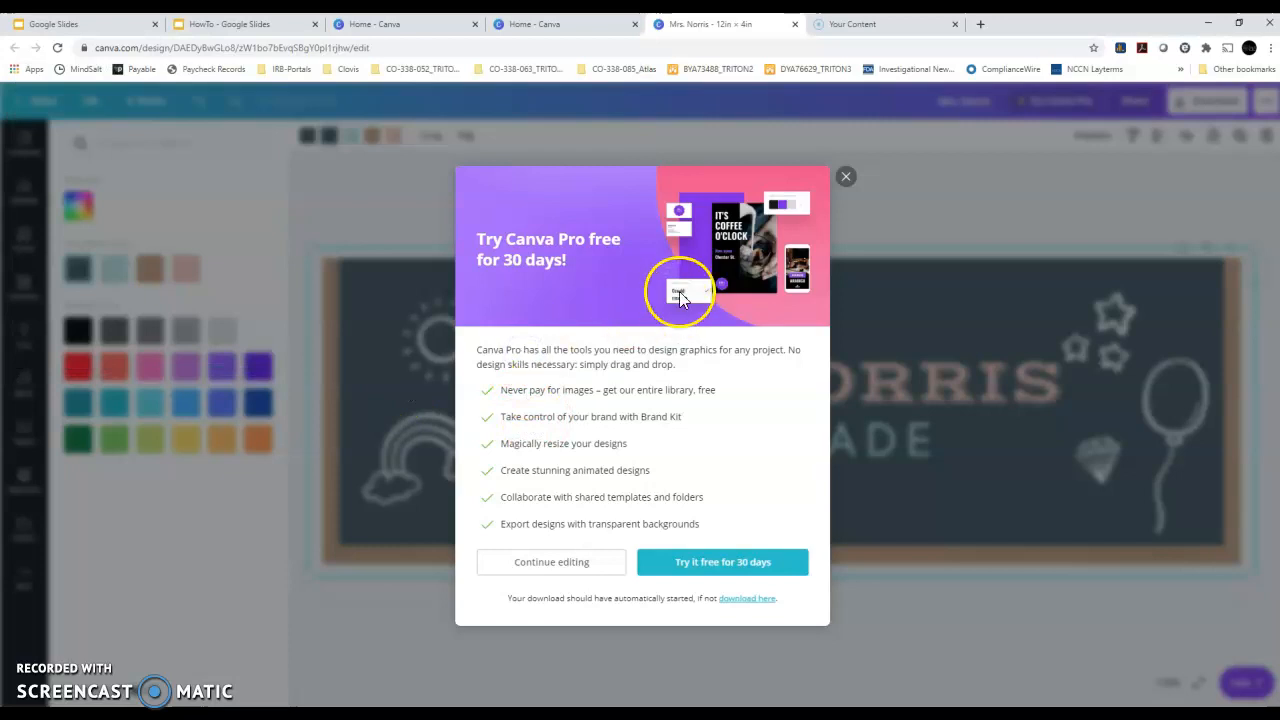
left_click(843, 178)
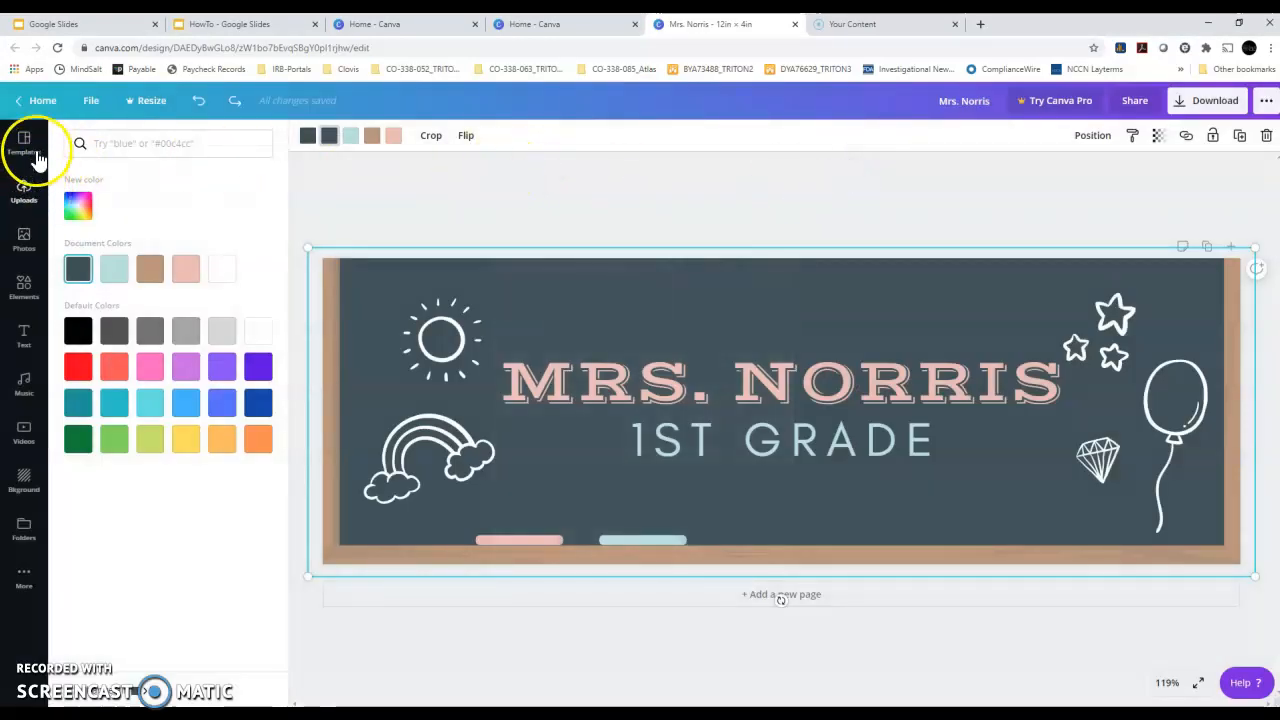
Return to the home page and show all templates in the Logos category
left_click(45, 102)
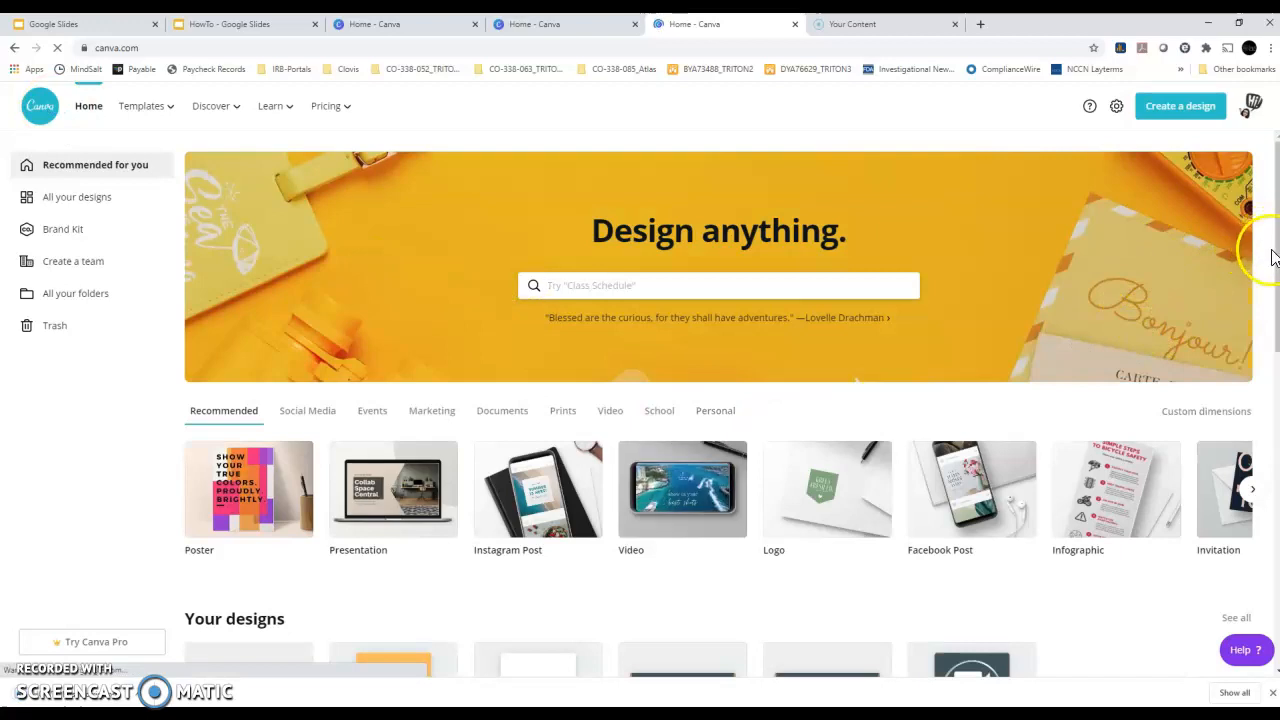
scroll(1275, 260, "down", 2)
scroll(1274, 274, "down", 4)
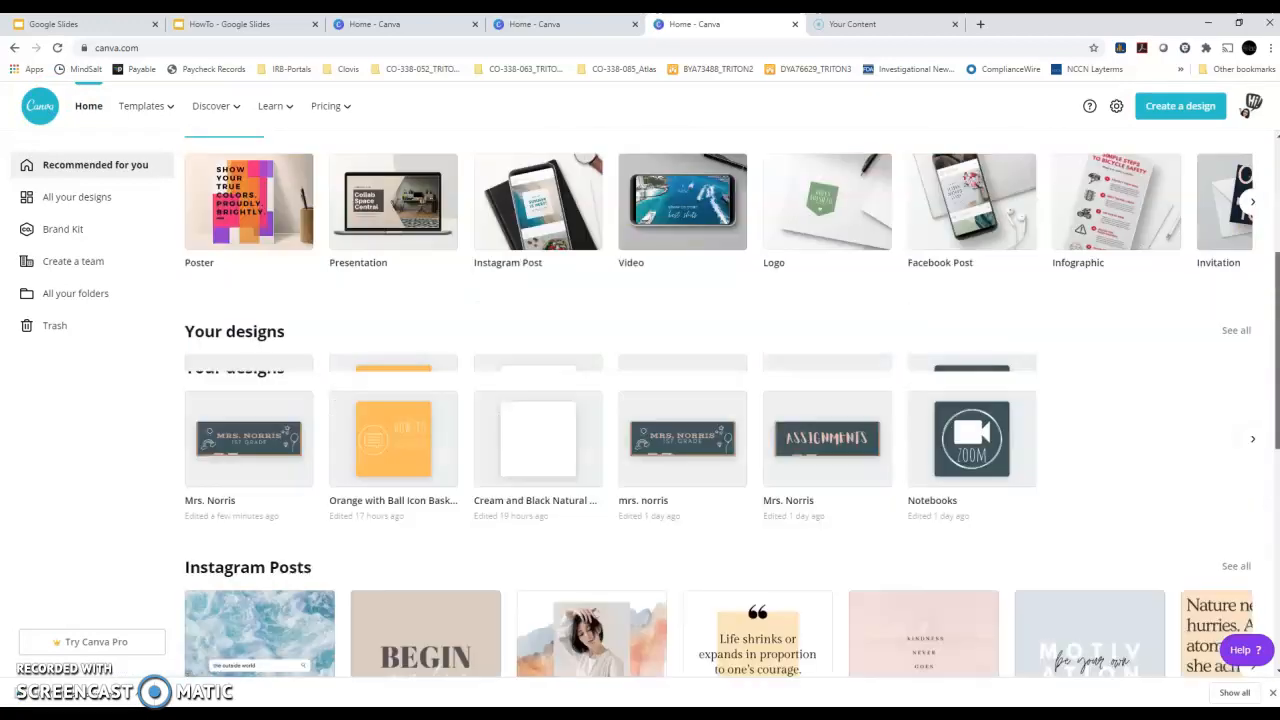
scroll(1255, 470, "down", 2)
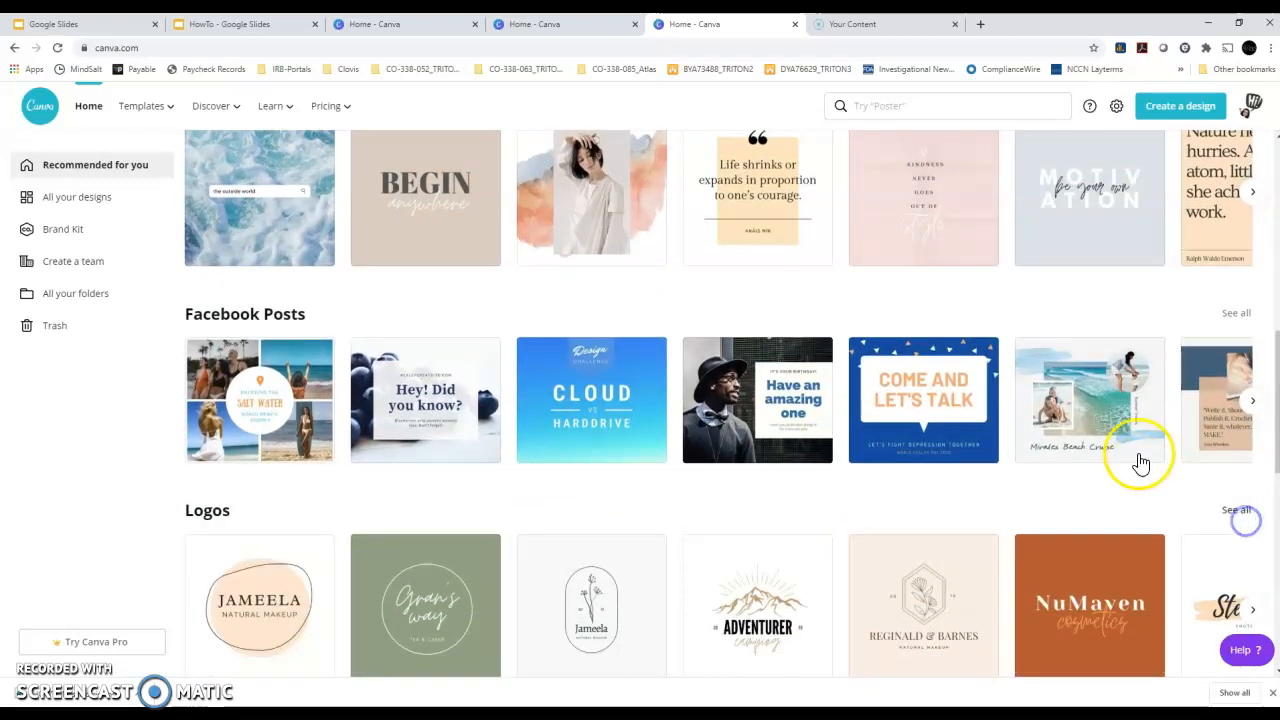
left_click(1236, 512)
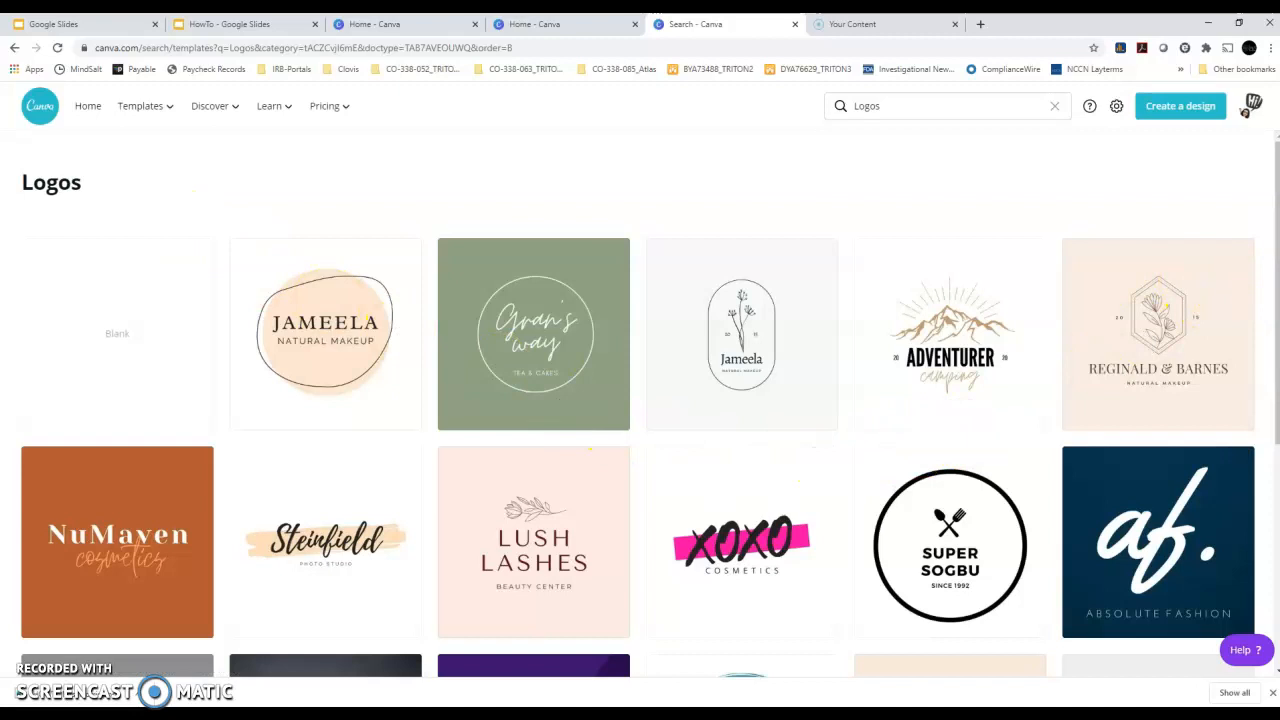
Browse the logo templates and open the Adventurer camping mountain logo as a new design
scroll(1270, 393, "down", 2)
left_click_drag(1270, 393, 1247, 325)
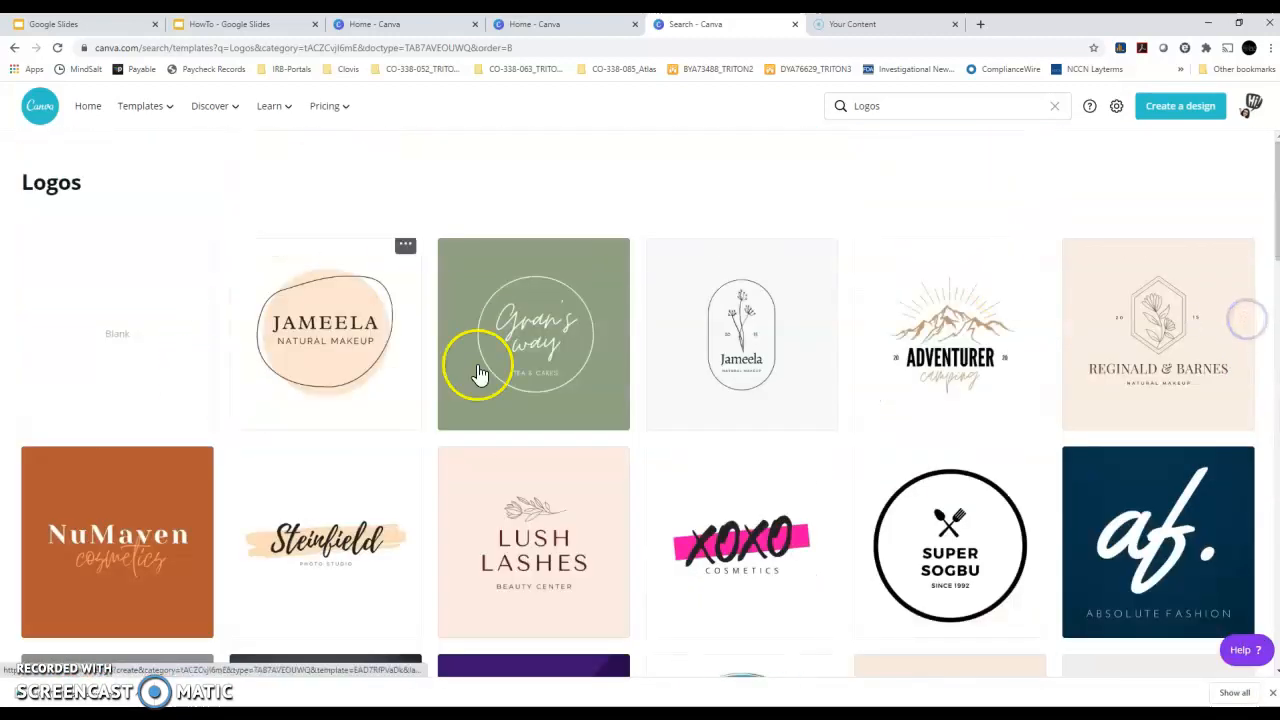
left_click(1005, 427)
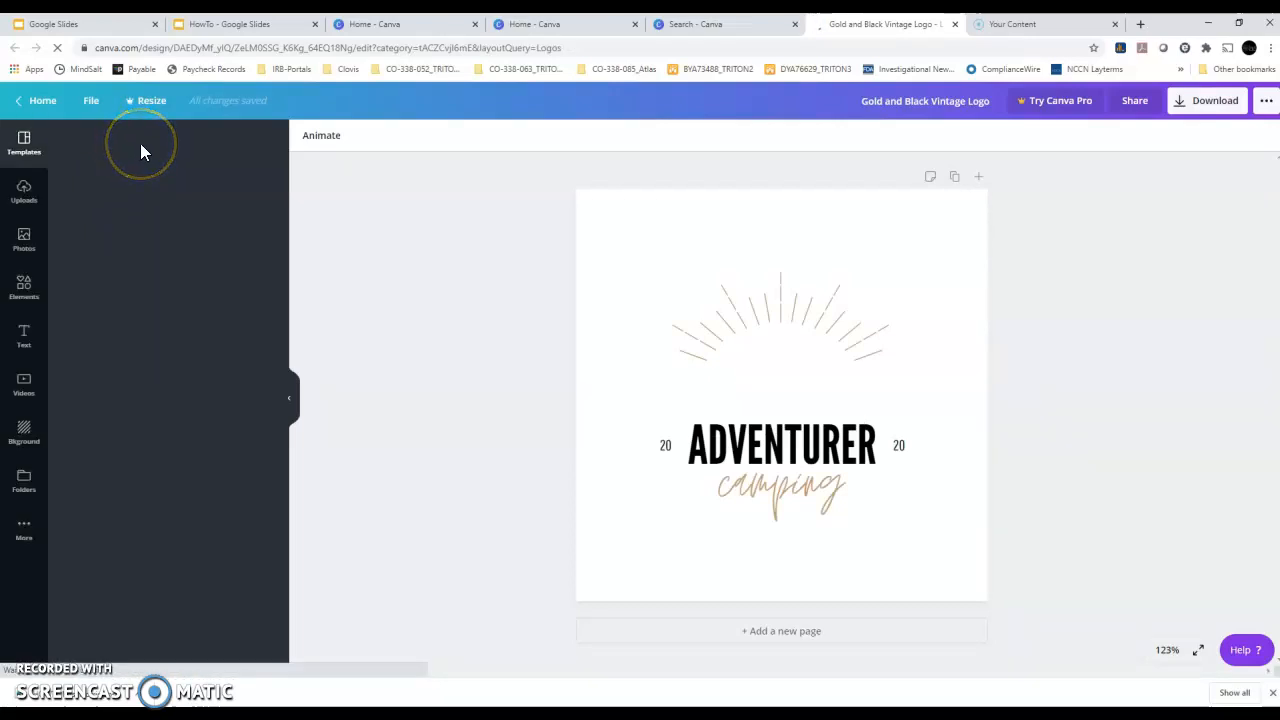
Search the templates for "circle" and apply the pink Araico Studios circle logo to the page
left_click(140, 143)
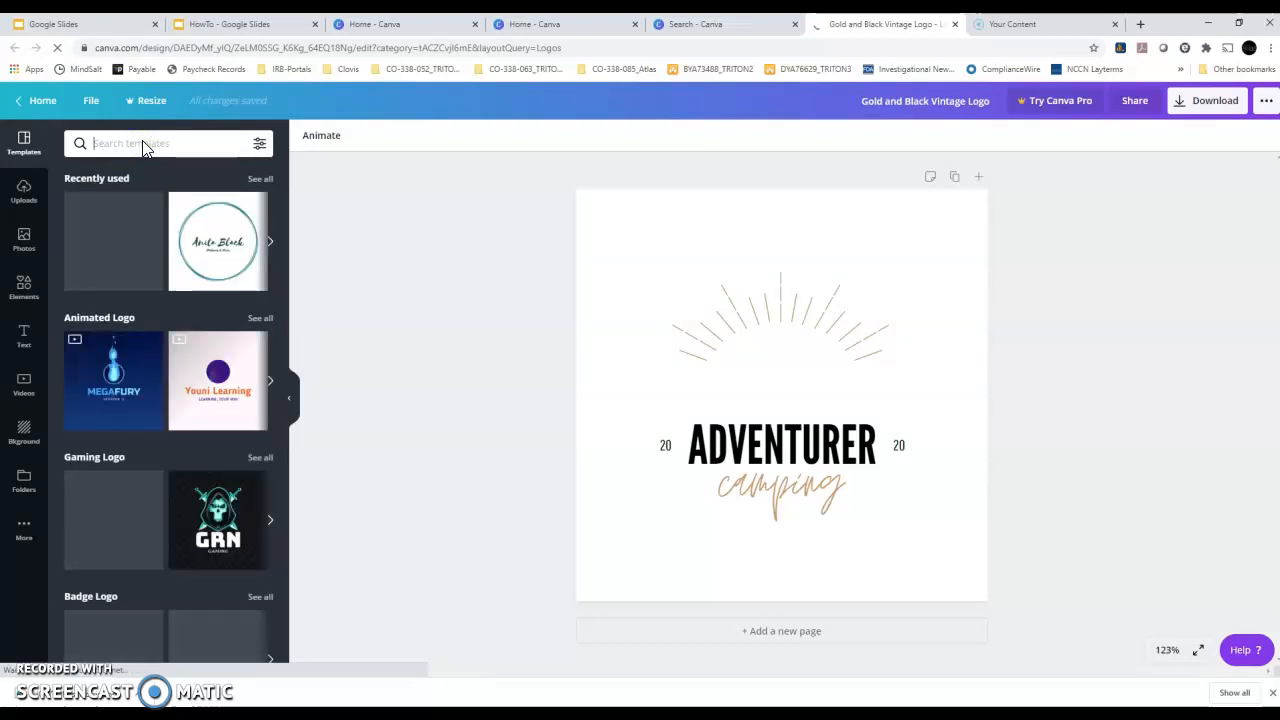
left_click(143, 141)
type("circle")
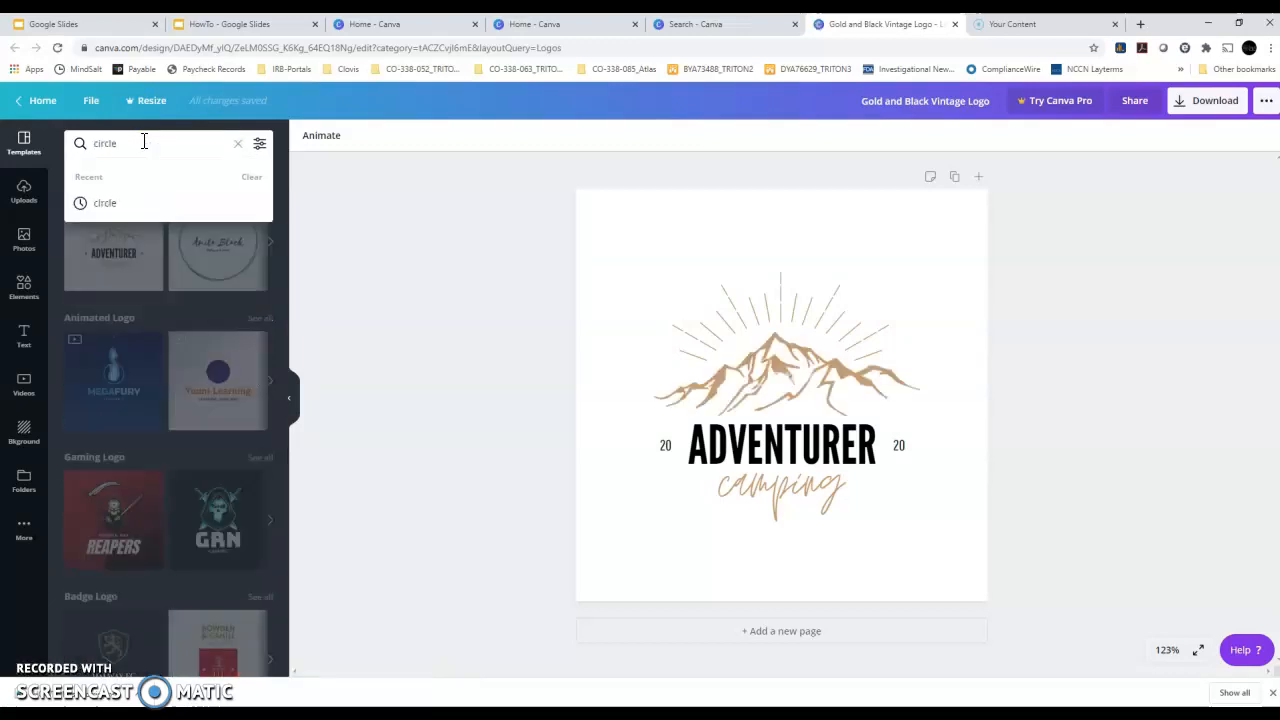
key("Return")
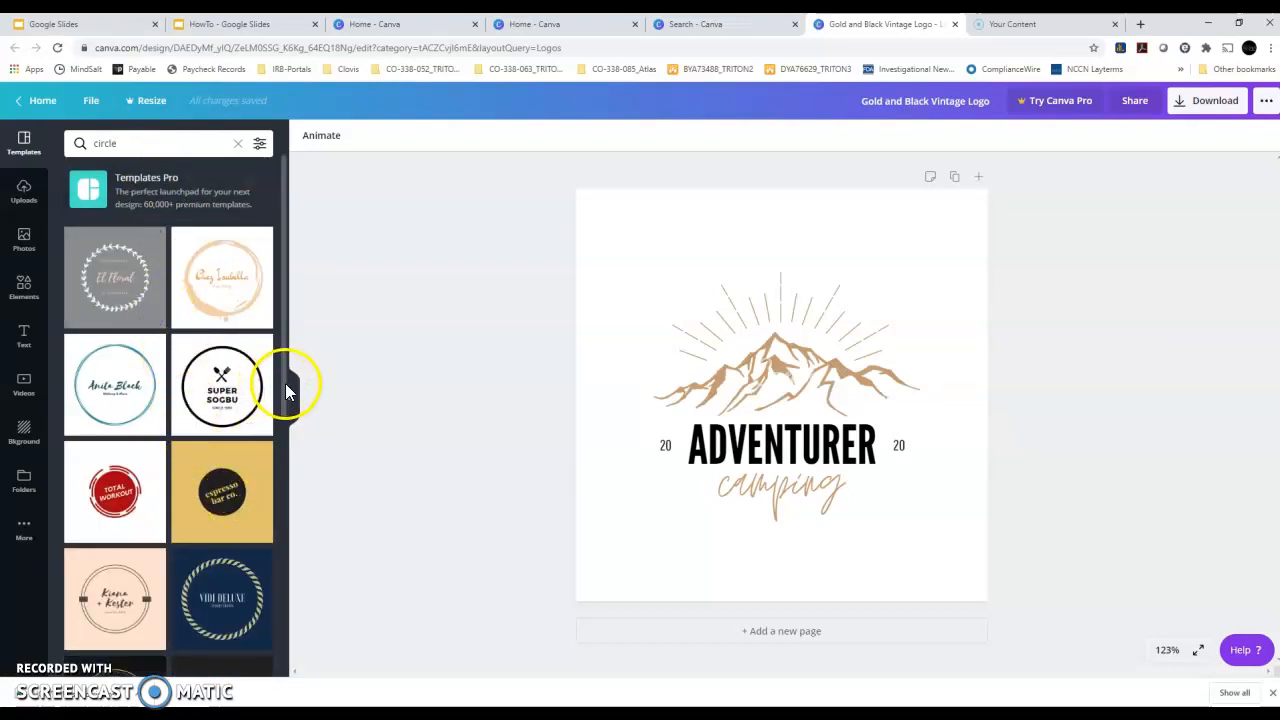
scroll(275, 436, "down", 2)
scroll(259, 633, "down", 5)
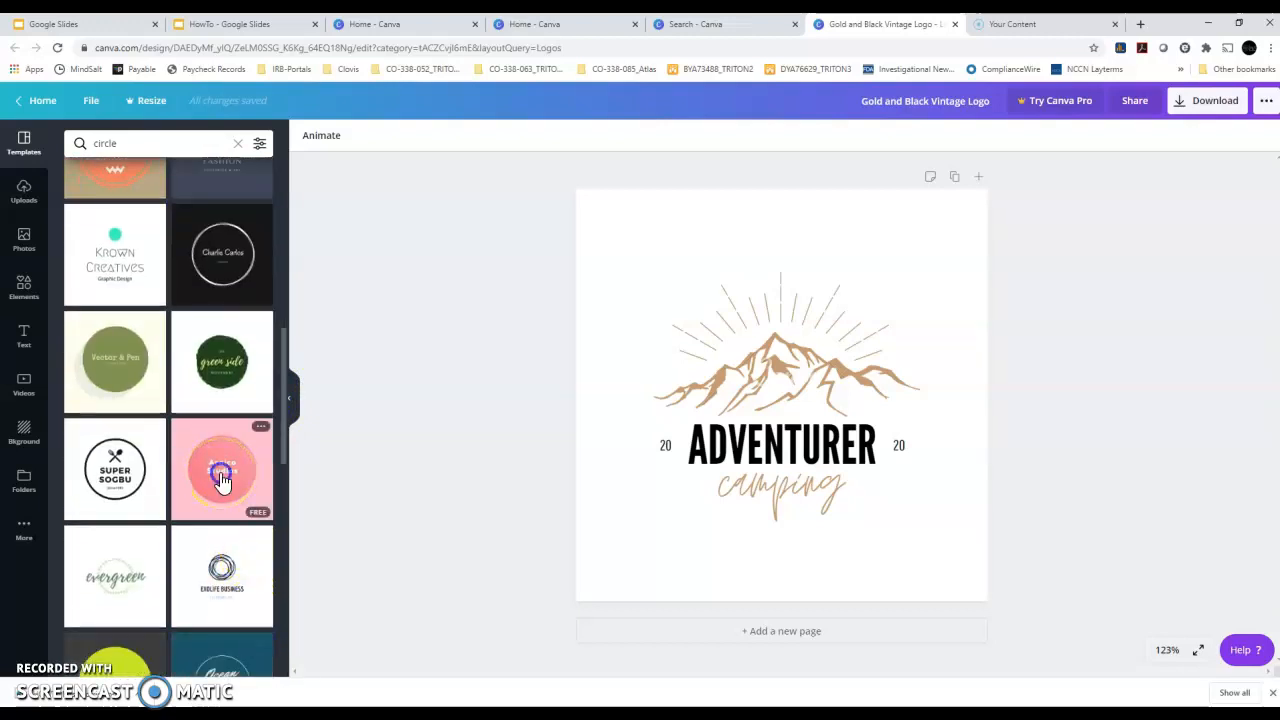
left_click(222, 480)
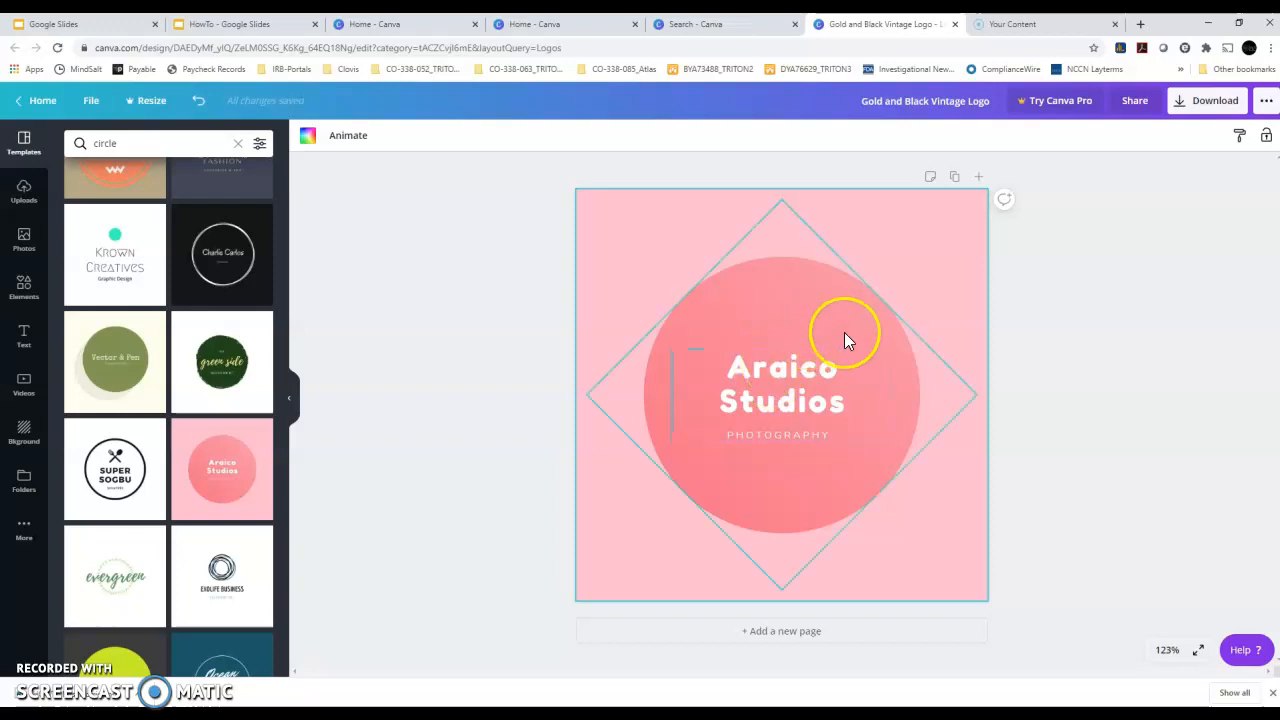
Ungroup the Araico Studios title from the PHOTOGRAPHY line beneath it
left_click(767, 395)
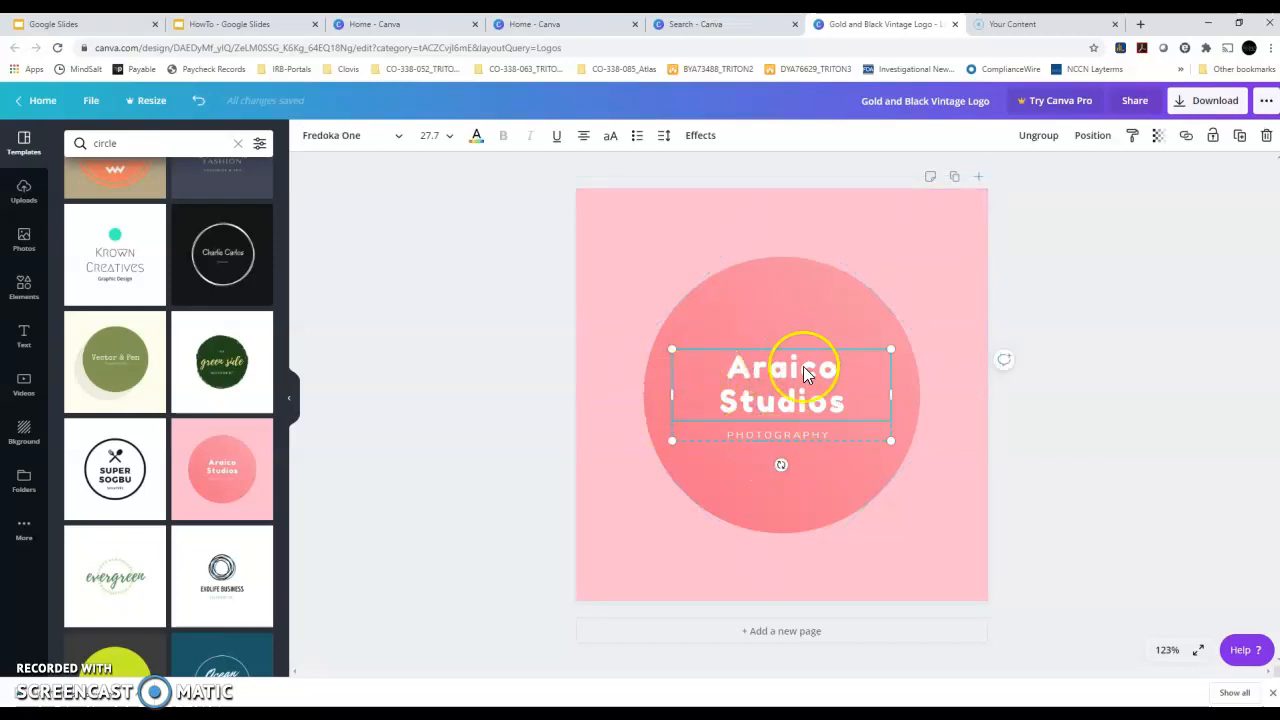
left_click(1040, 136)
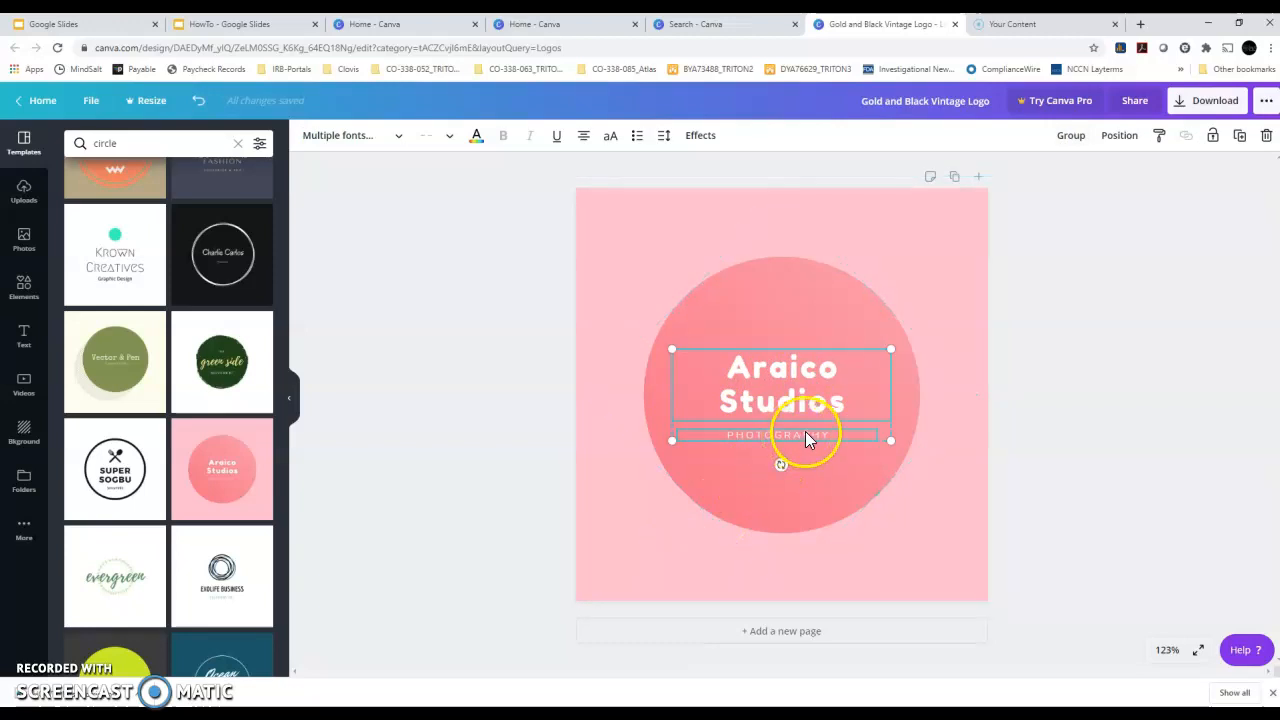
left_click(734, 372)
left_click(760, 400)
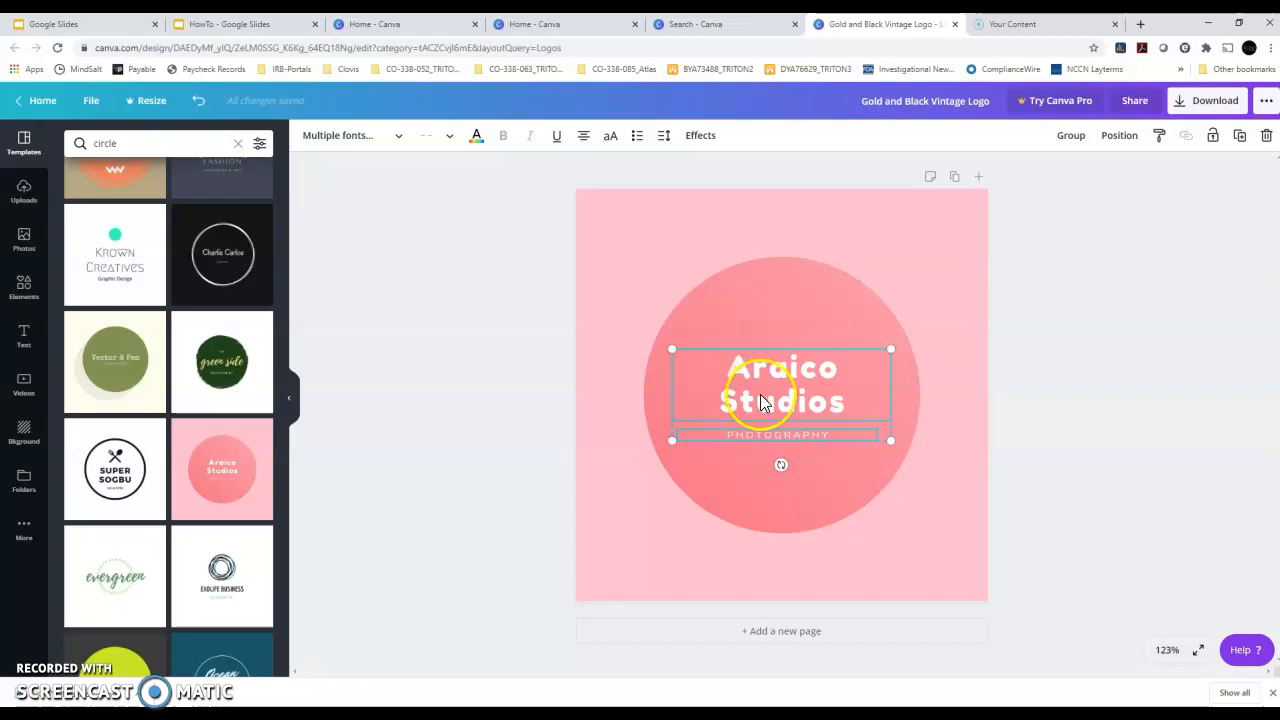
Replace the Araico Studios title with "Math" and delete the PHOTOGRAPHY line
left_click(795, 381)
left_click(795, 381)
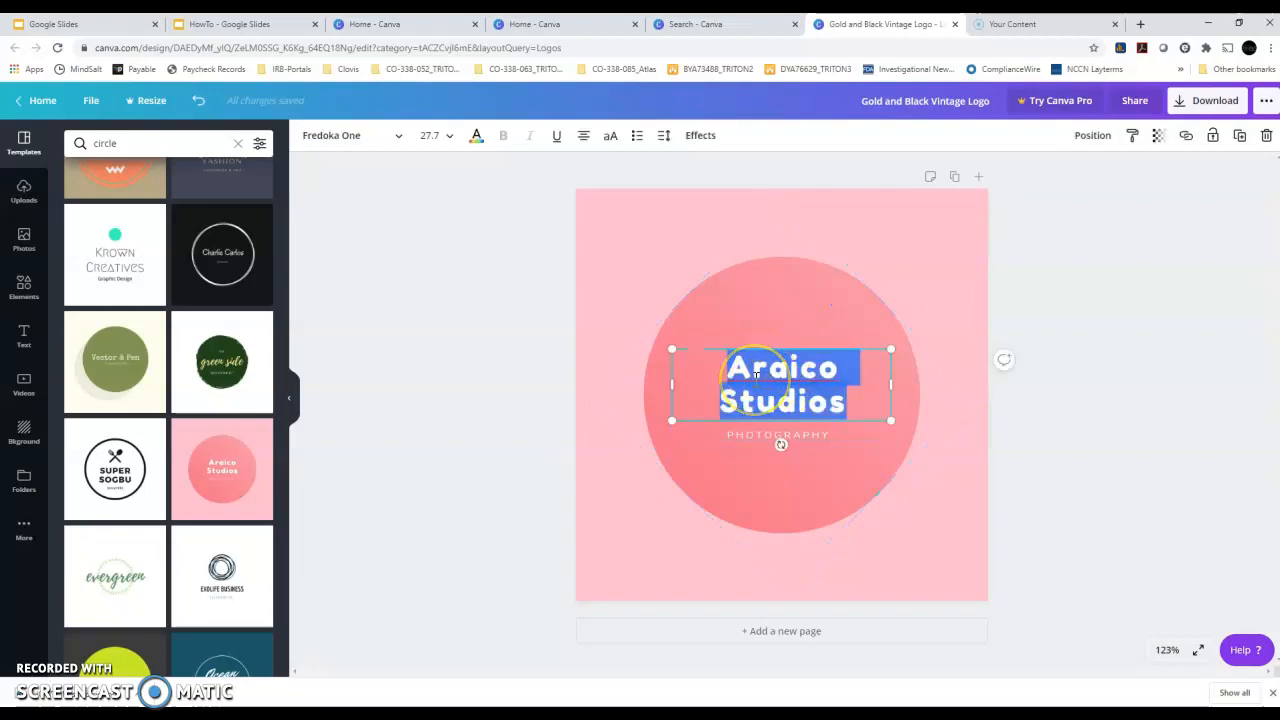
type("Math")
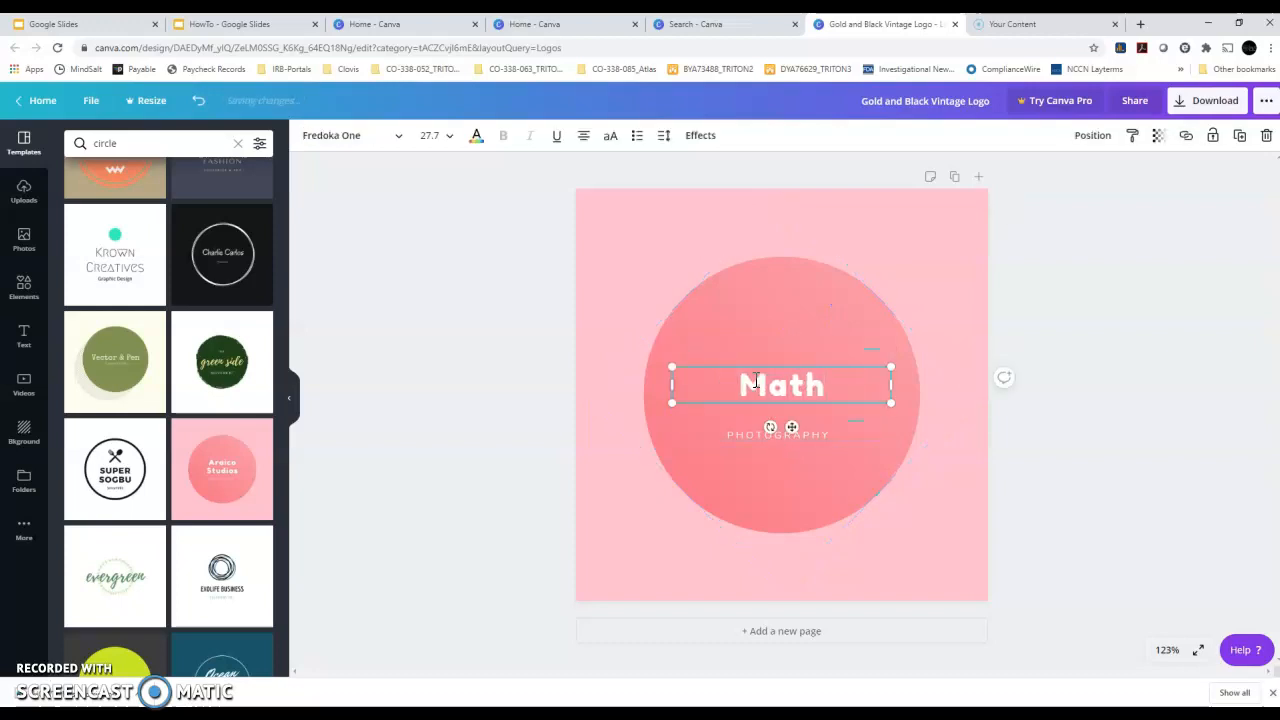
left_click(739, 434)
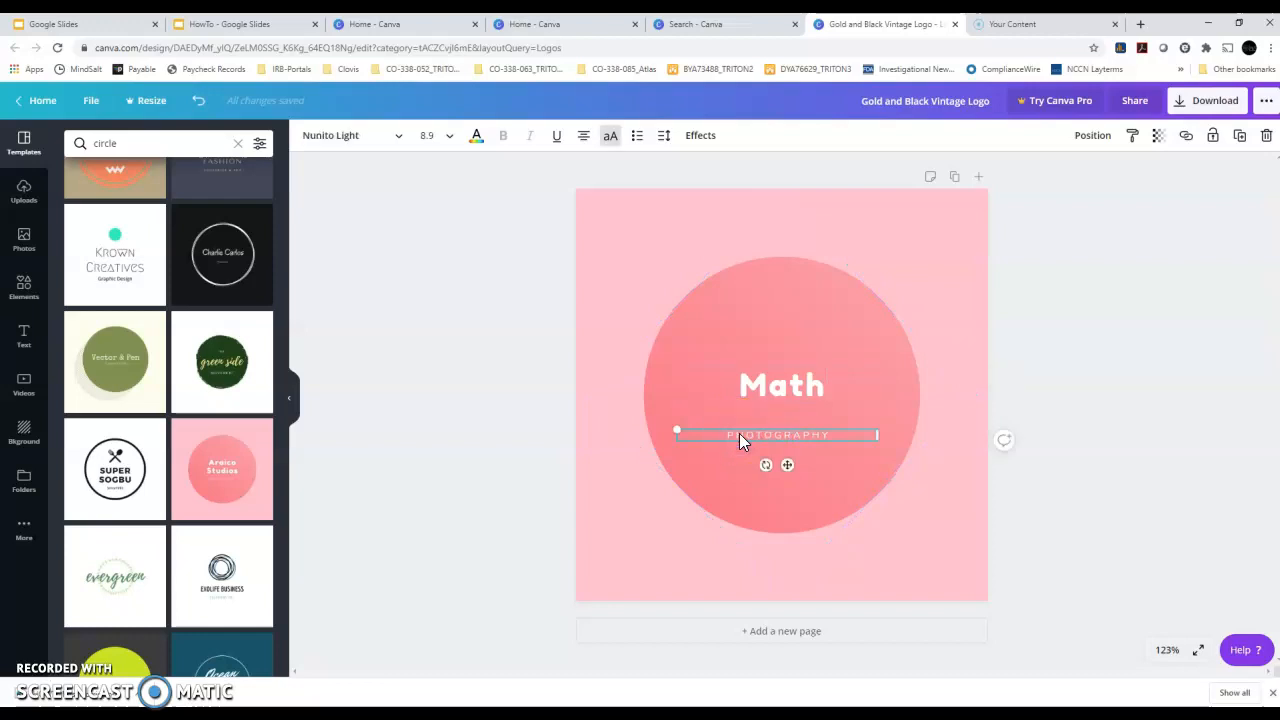
key("Delete")
Set the font size of the Math text to 75
left_click(762, 384)
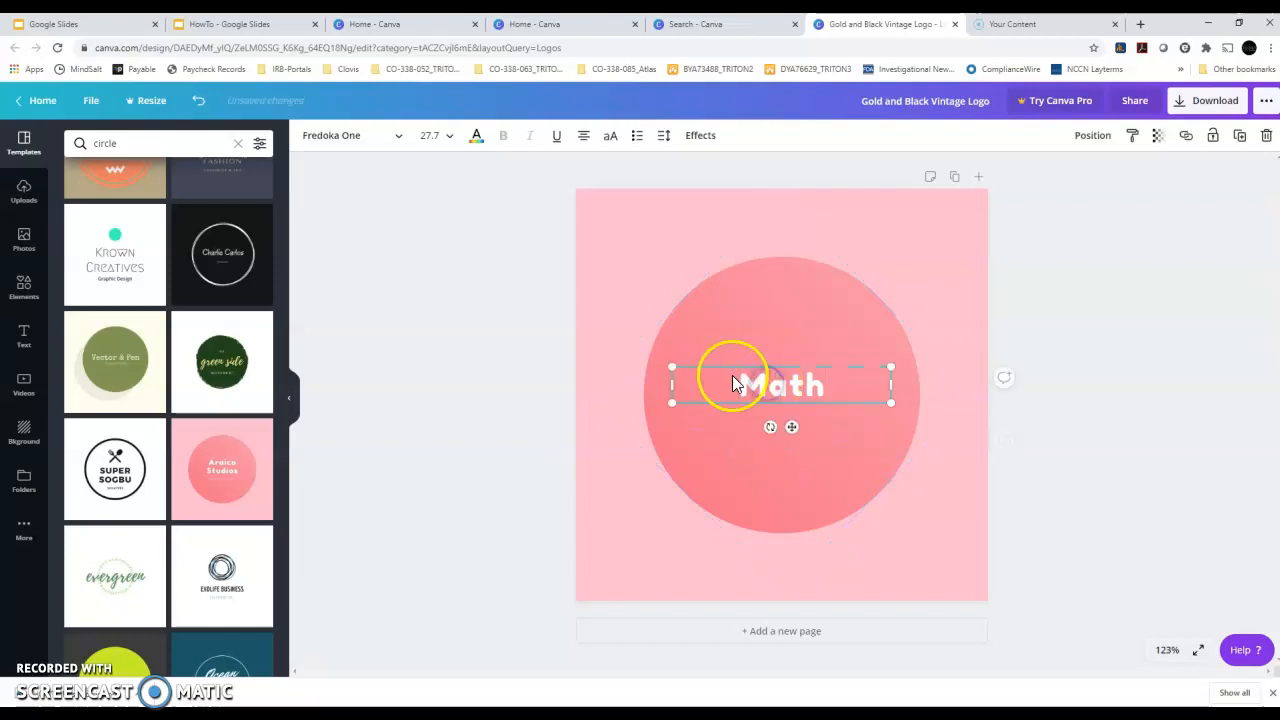
double_click(795, 383)
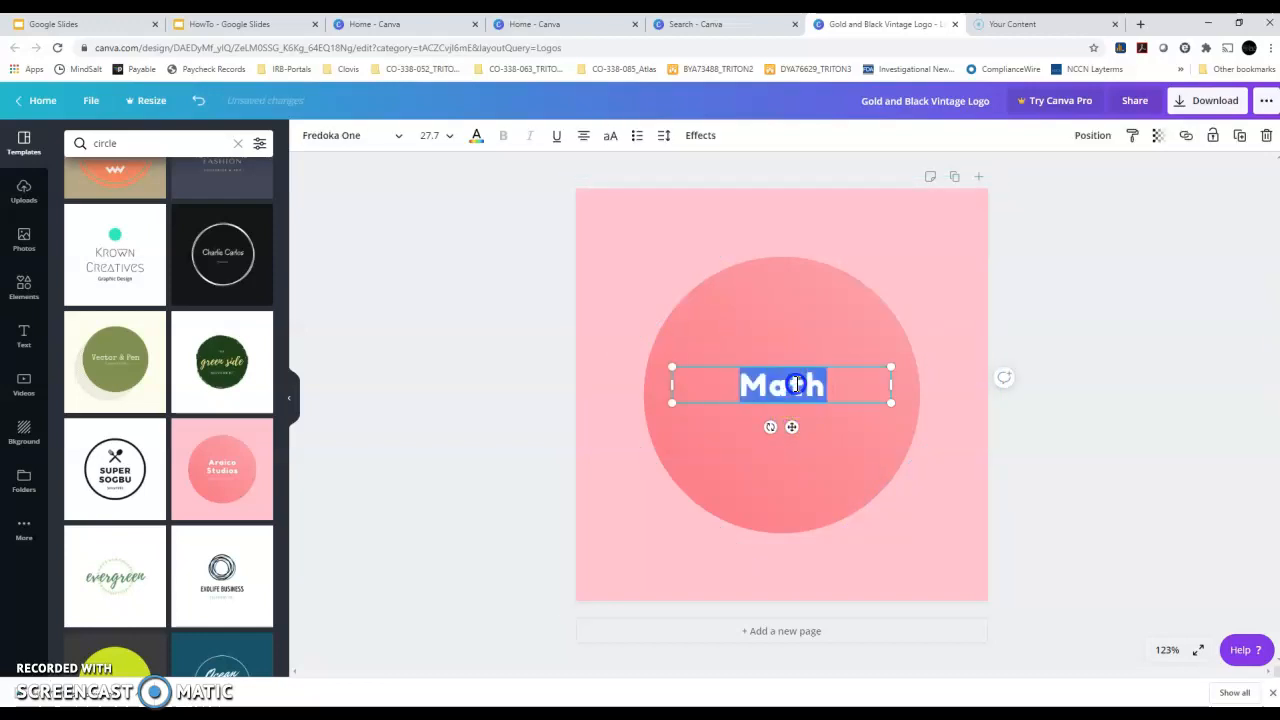
left_click(429, 135)
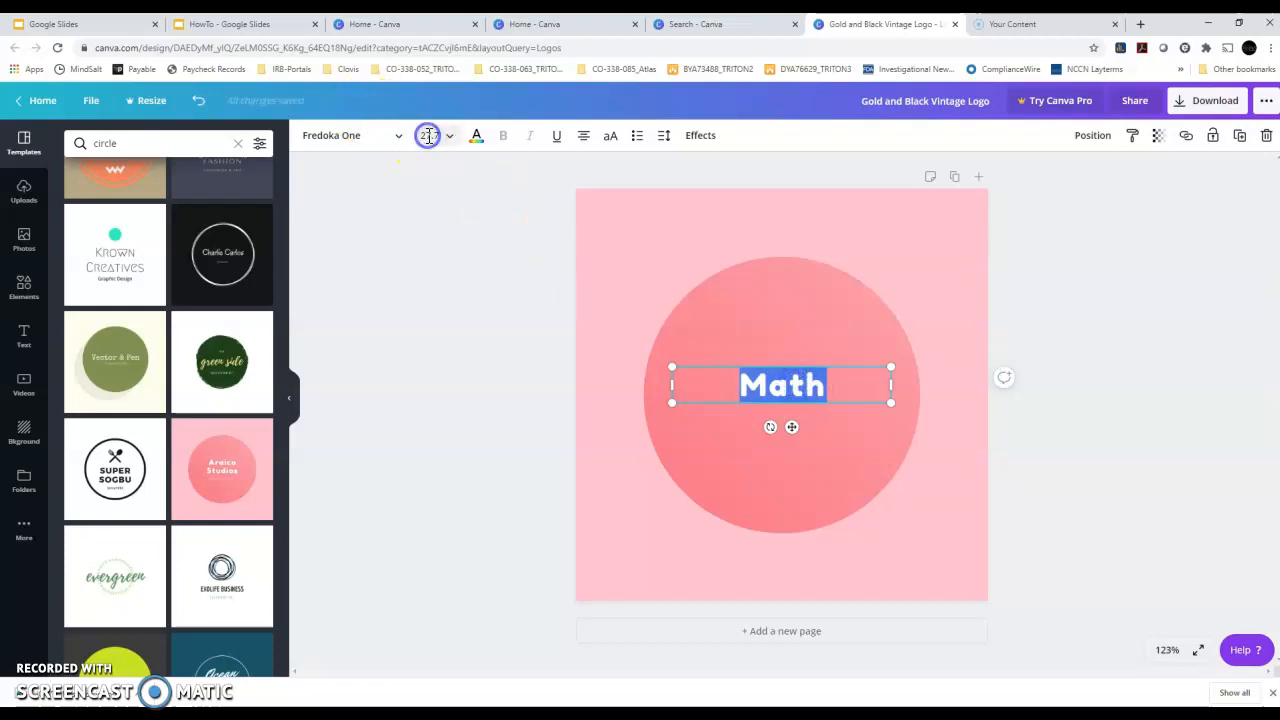
type("75")
key("Return")
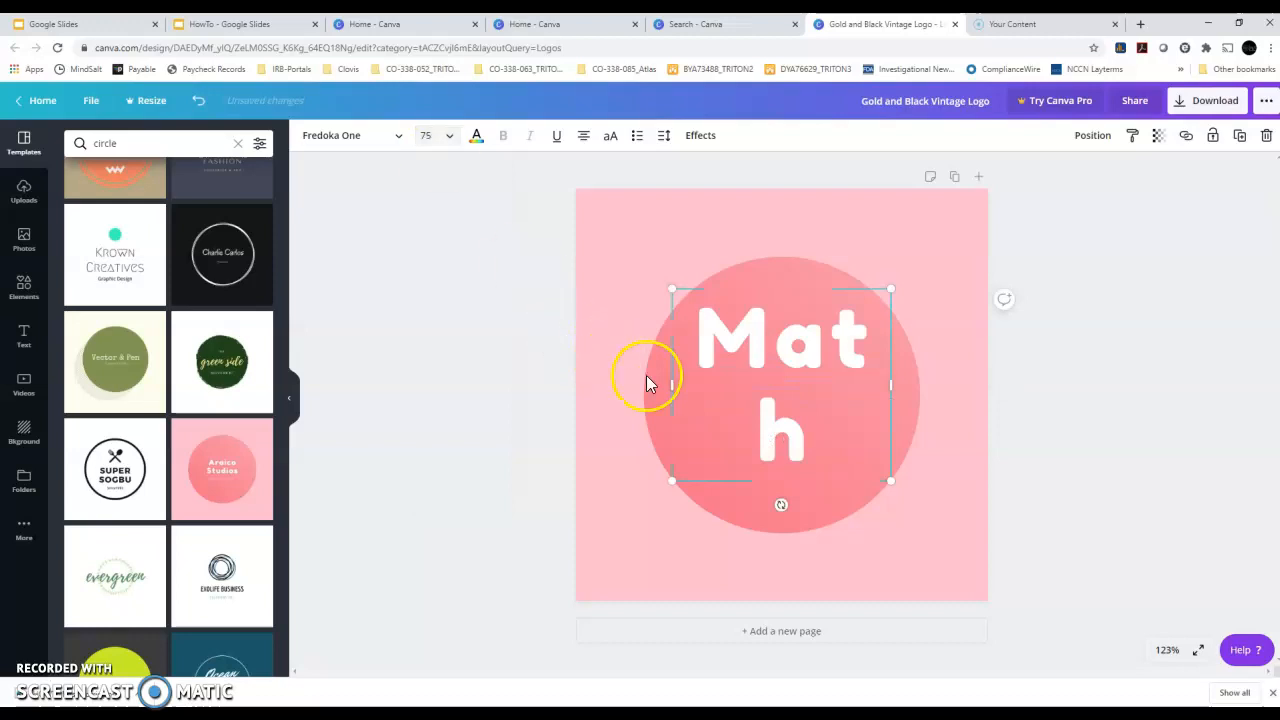
Widen the Math text box so the word fits on one line, and center it on the page
left_click_drag(671, 383, 647, 392)
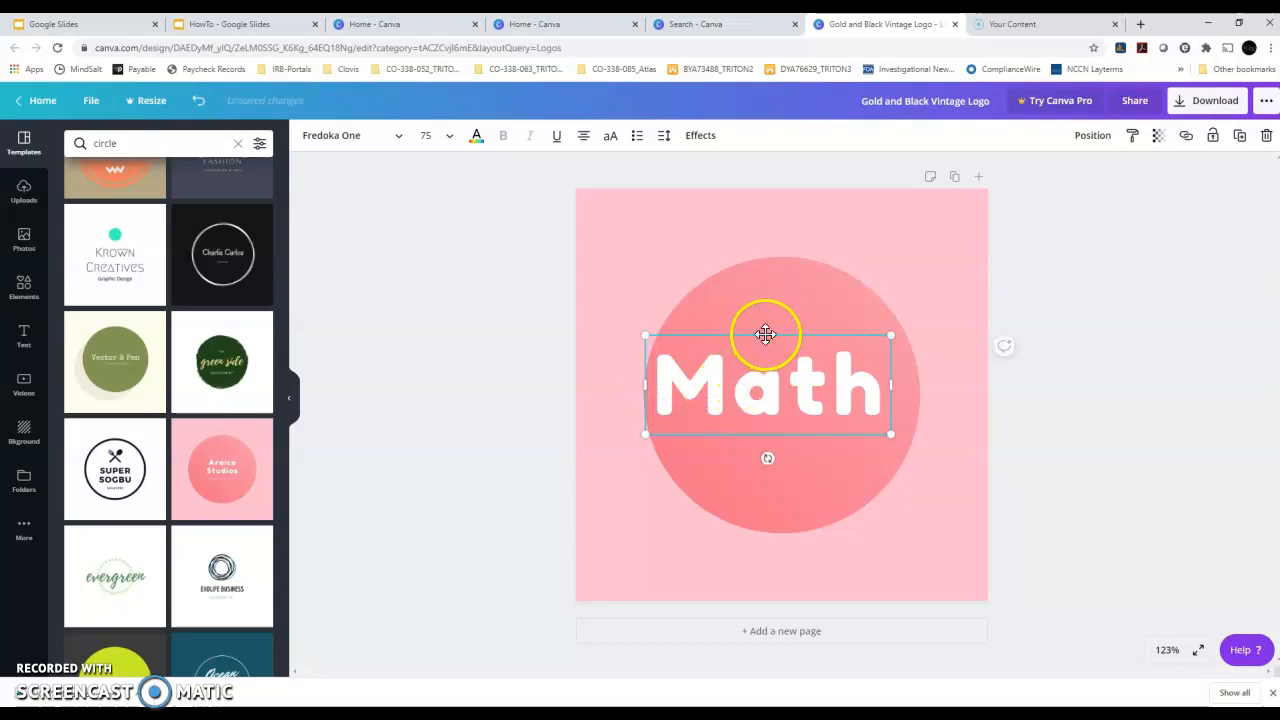
left_click_drag(766, 334, 782, 340)
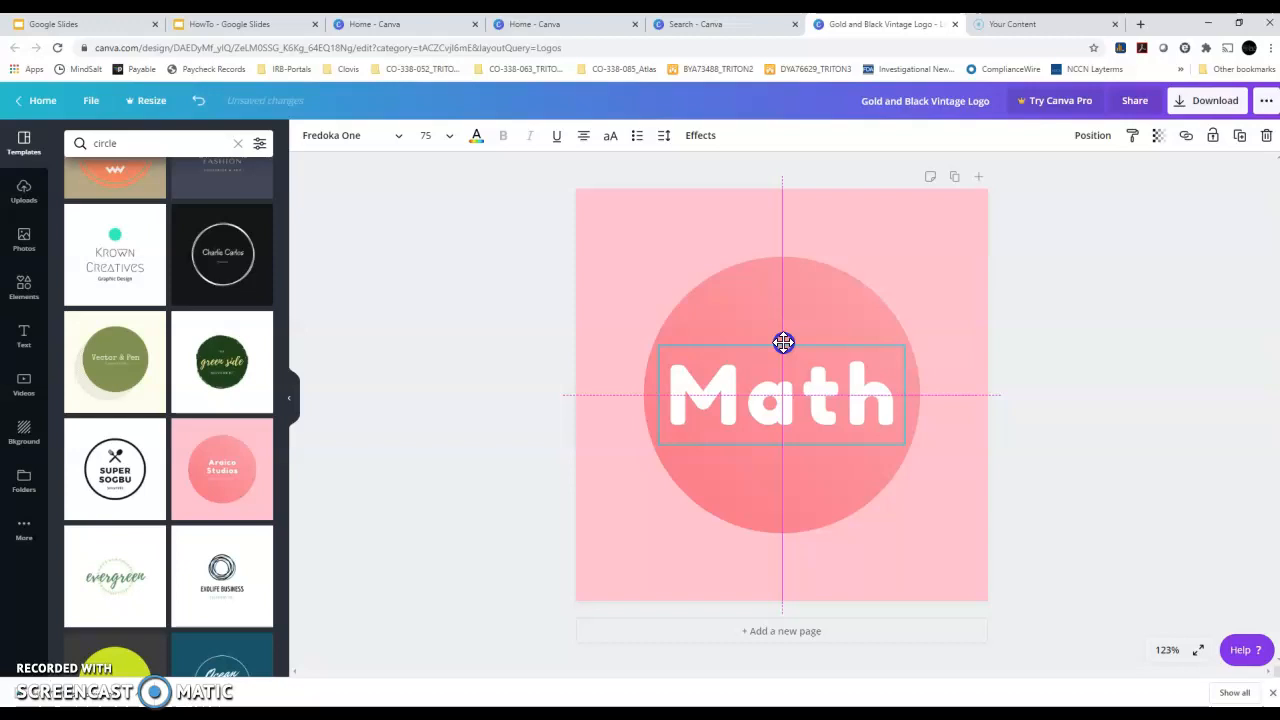
left_click_drag(783, 342, 781, 343)
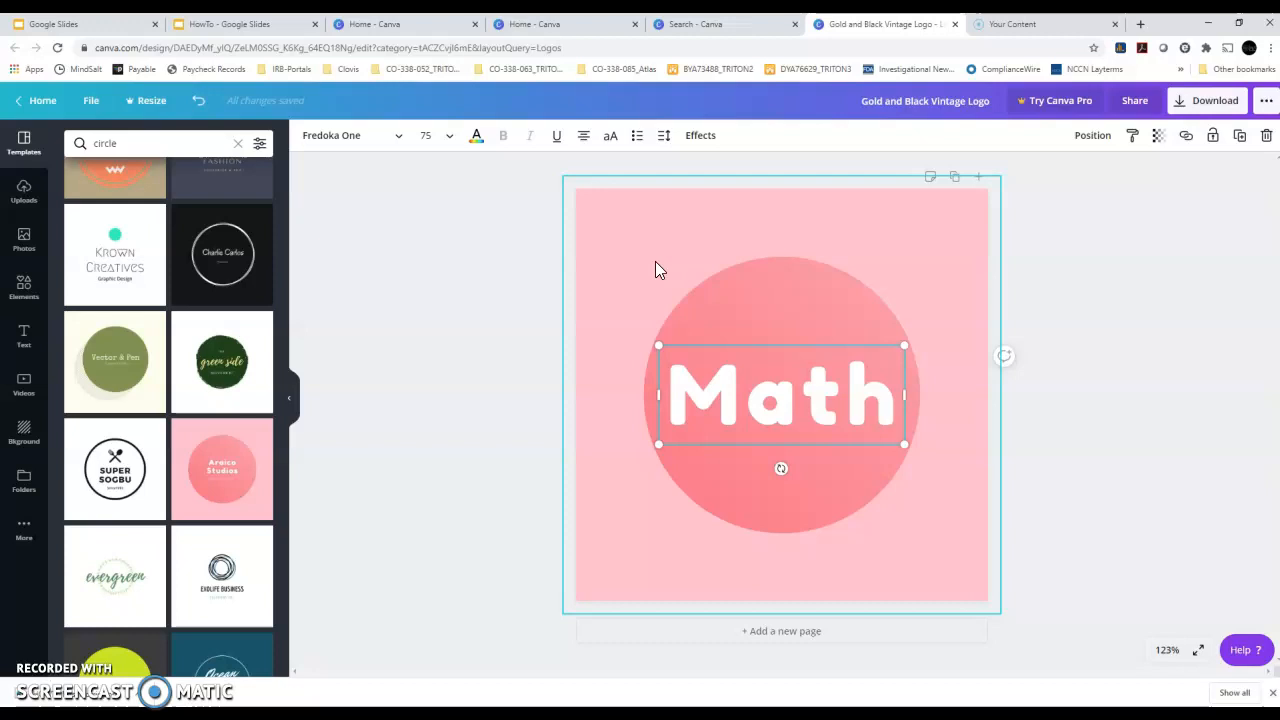
Change the pink square background behind the circle to the colour 415456
left_click(596, 208)
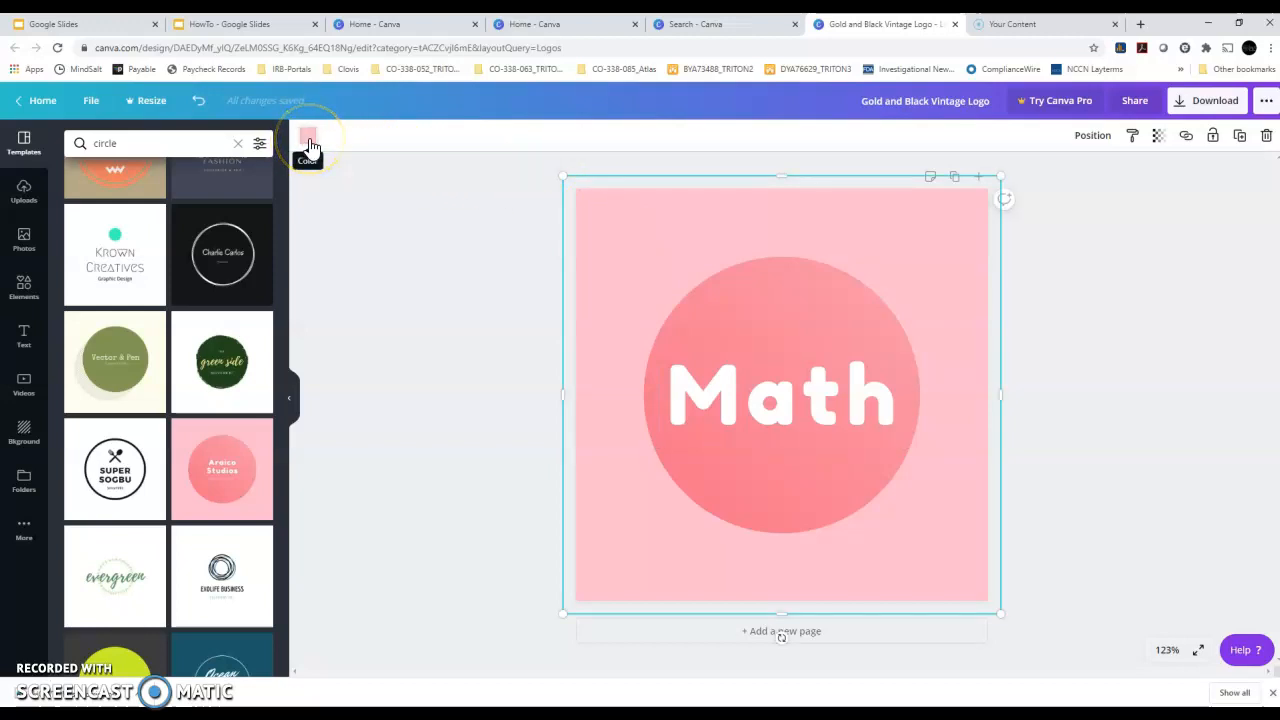
left_click(309, 140)
left_click(227, 147)
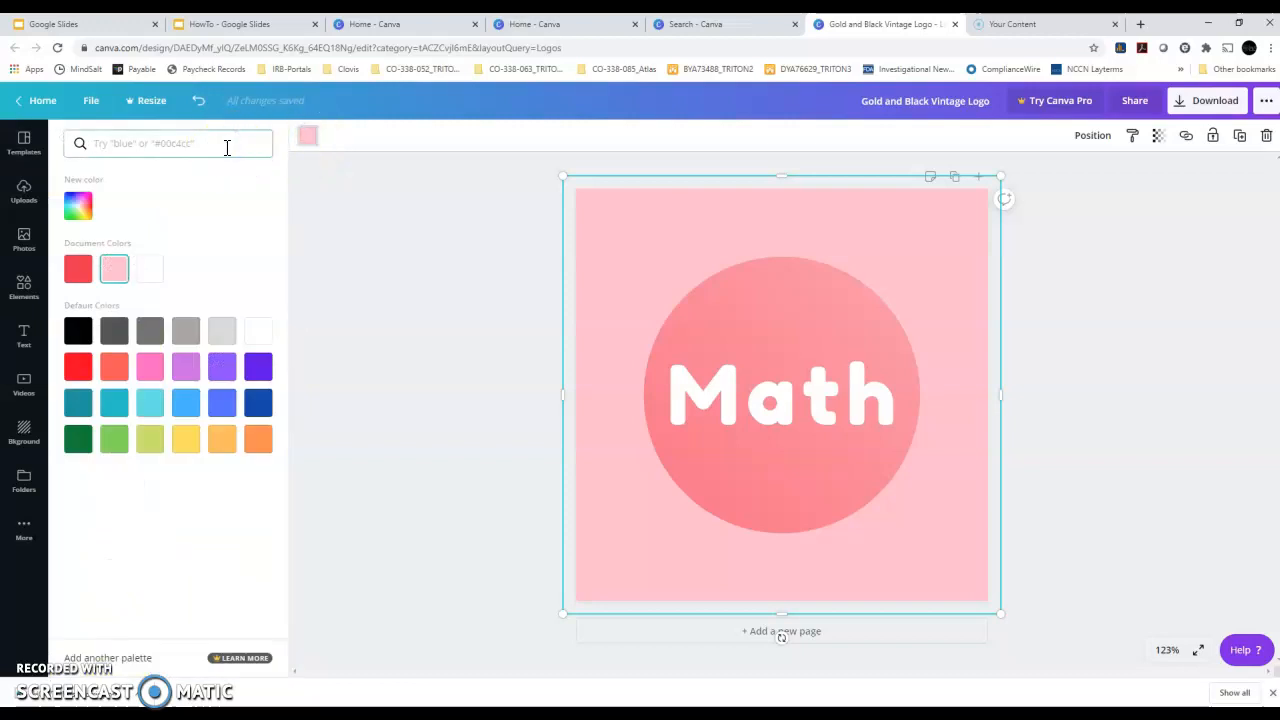
type("415456")
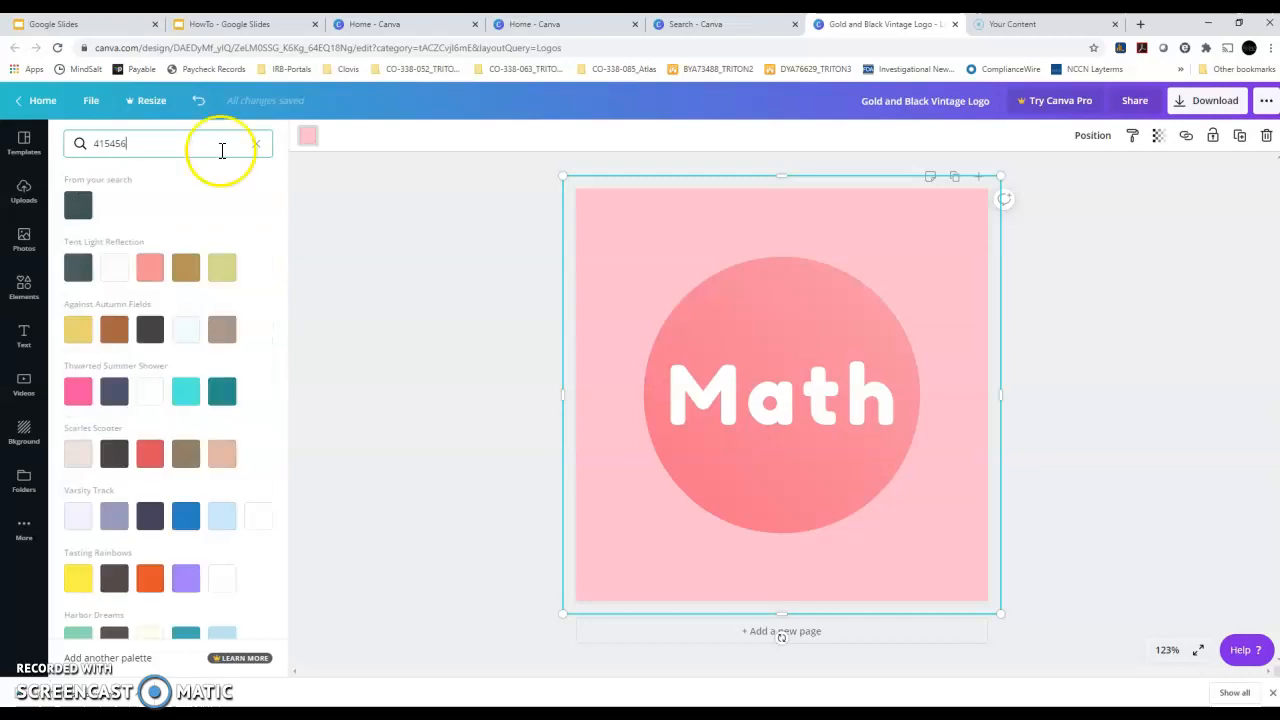
left_click(80, 205)
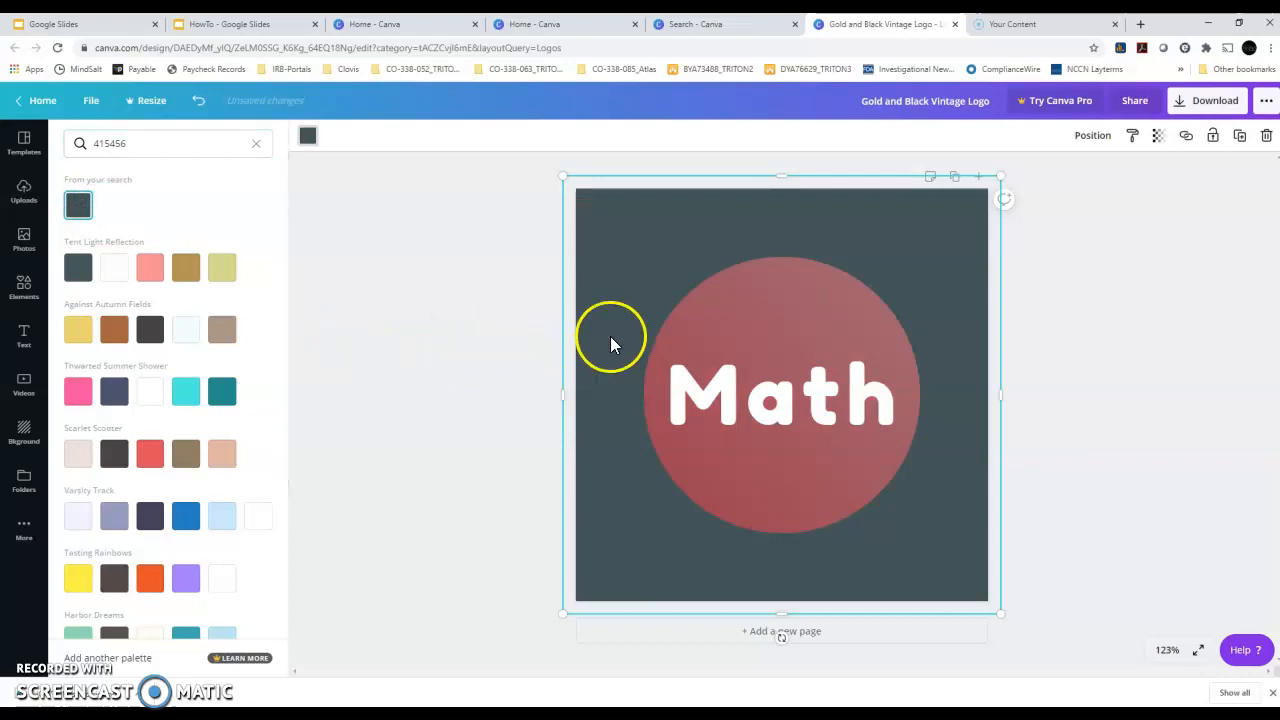
Recolour the circle behind the Math text with the colour eebdb5
left_click(681, 322)
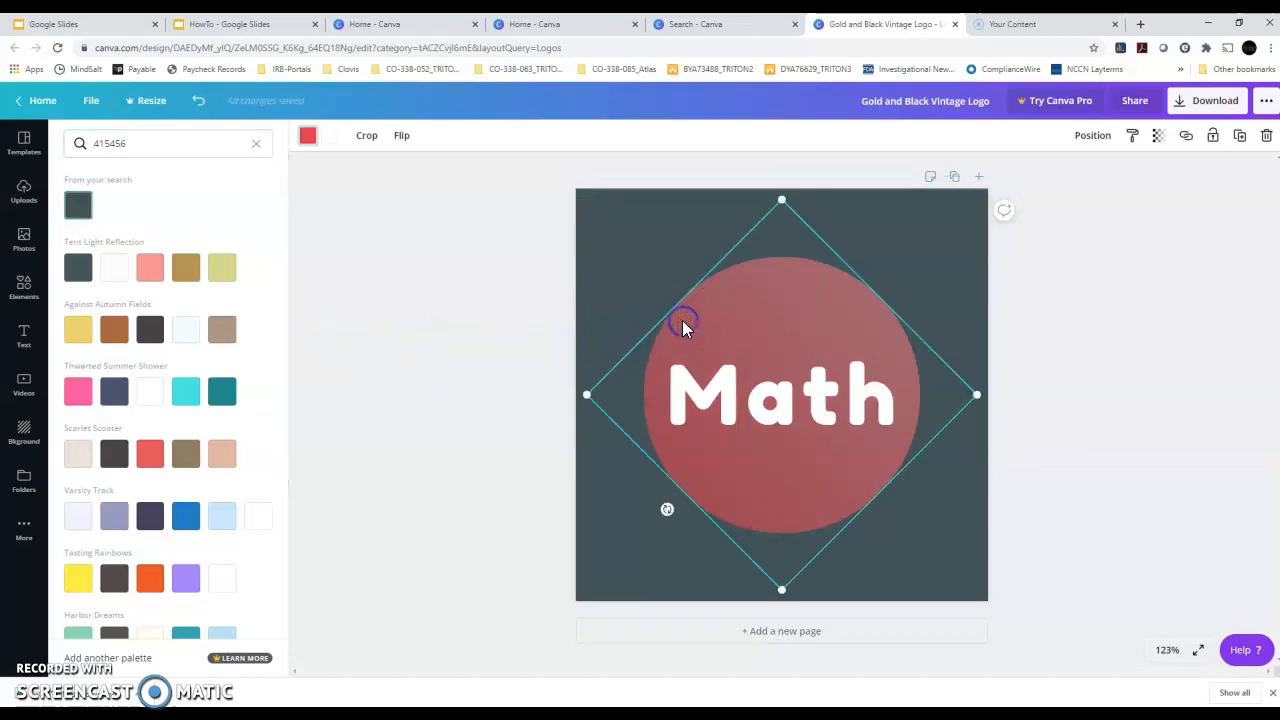
double_click(108, 138)
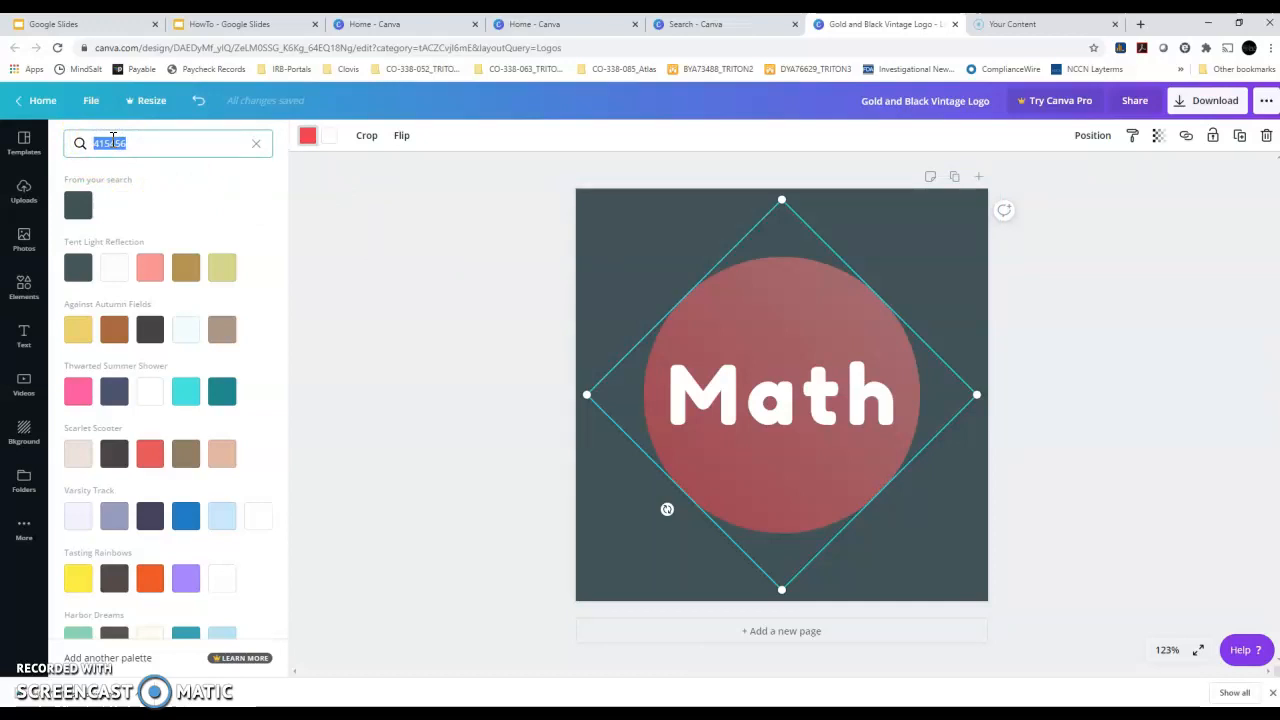
type("eebd")
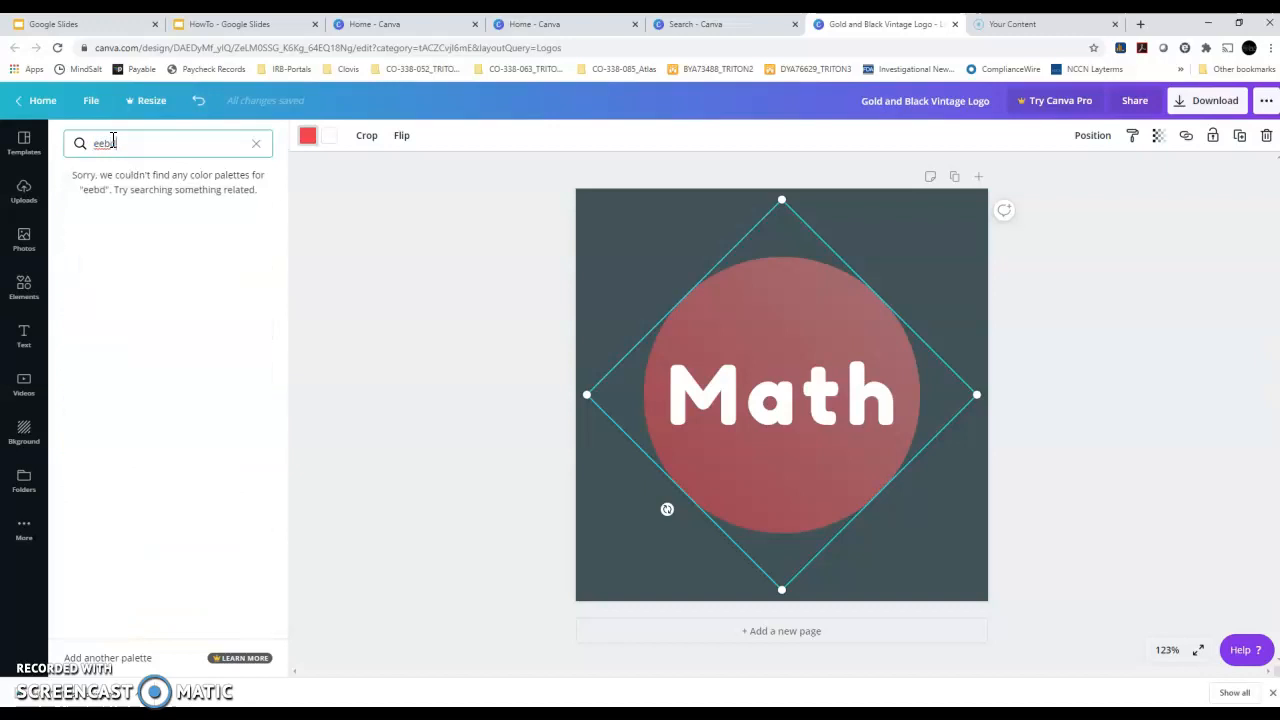
type("b5")
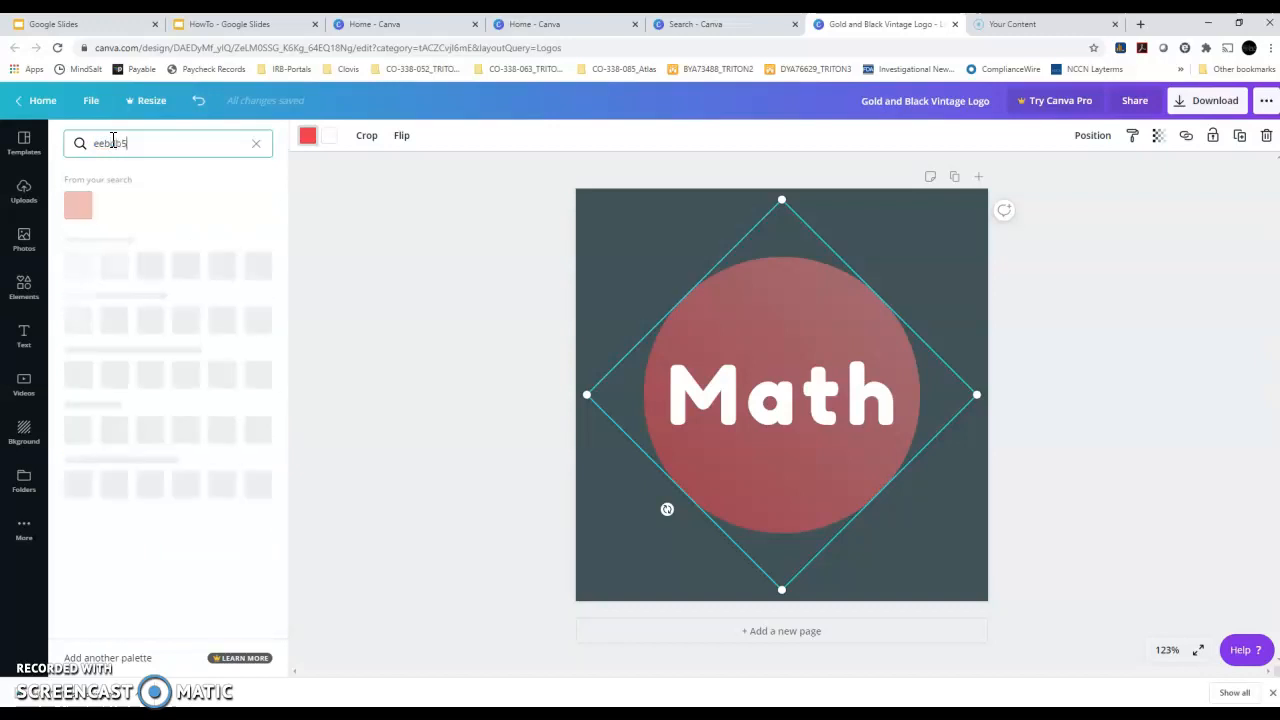
left_click(80, 207)
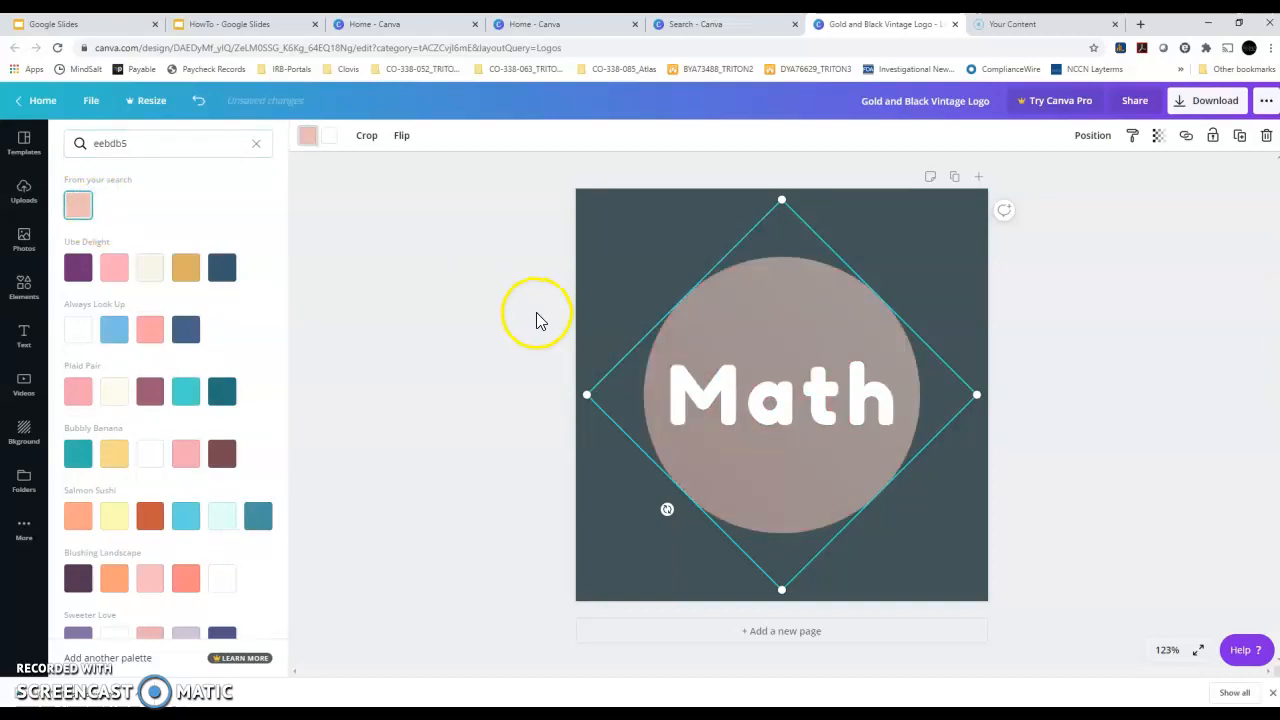
Raise the circle's opacity until its pink is solid over the dark background, and deselect everything
left_click(1160, 138)
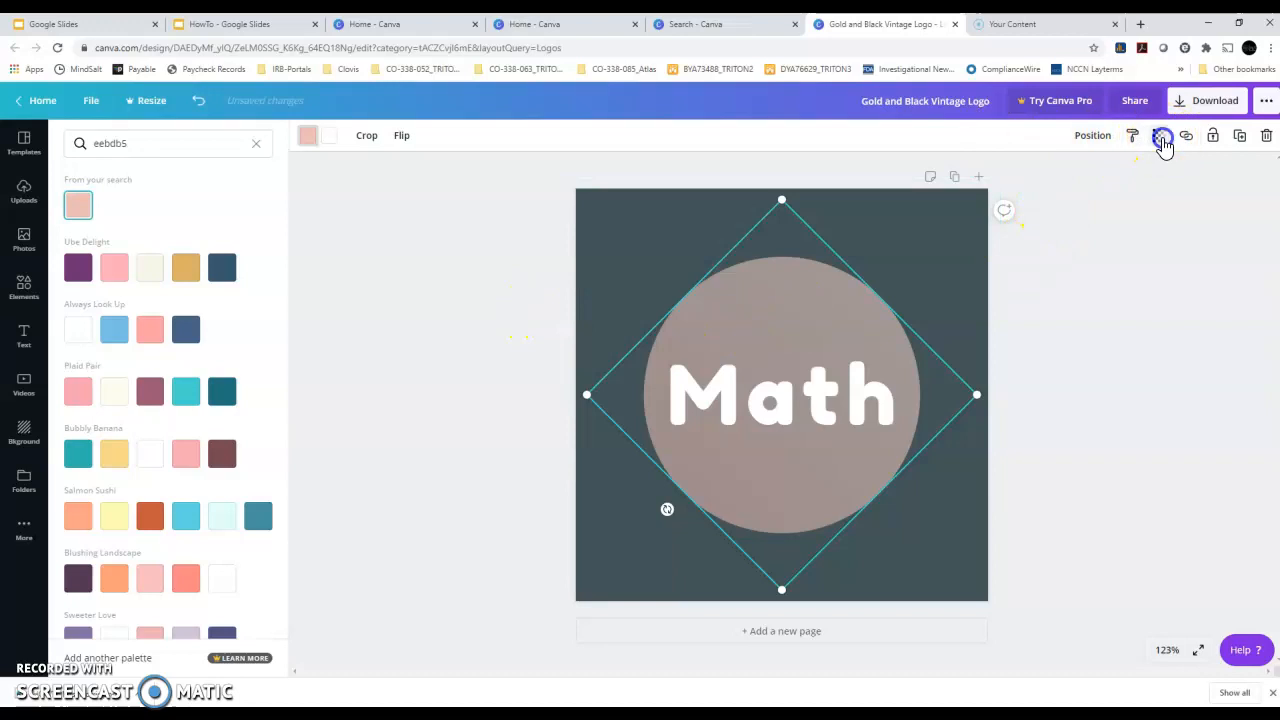
left_click_drag(1114, 172, 1134, 211)
left_click(1041, 314)
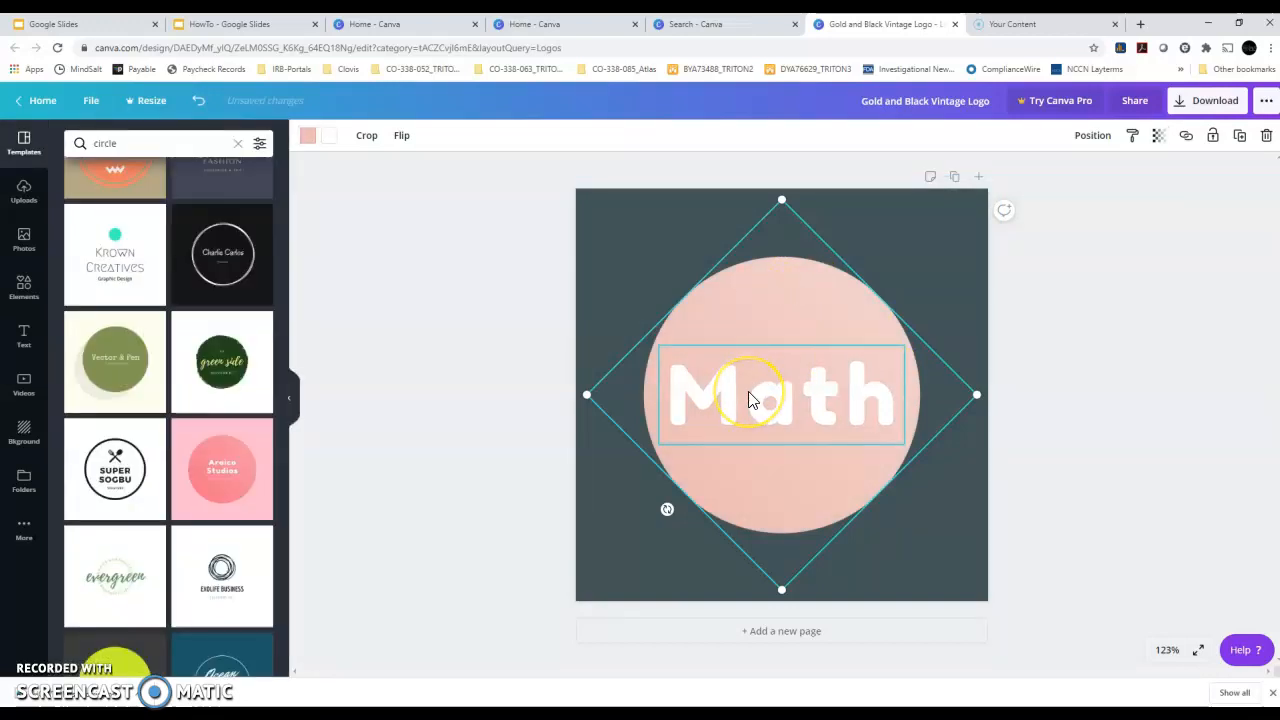
left_click(914, 268)
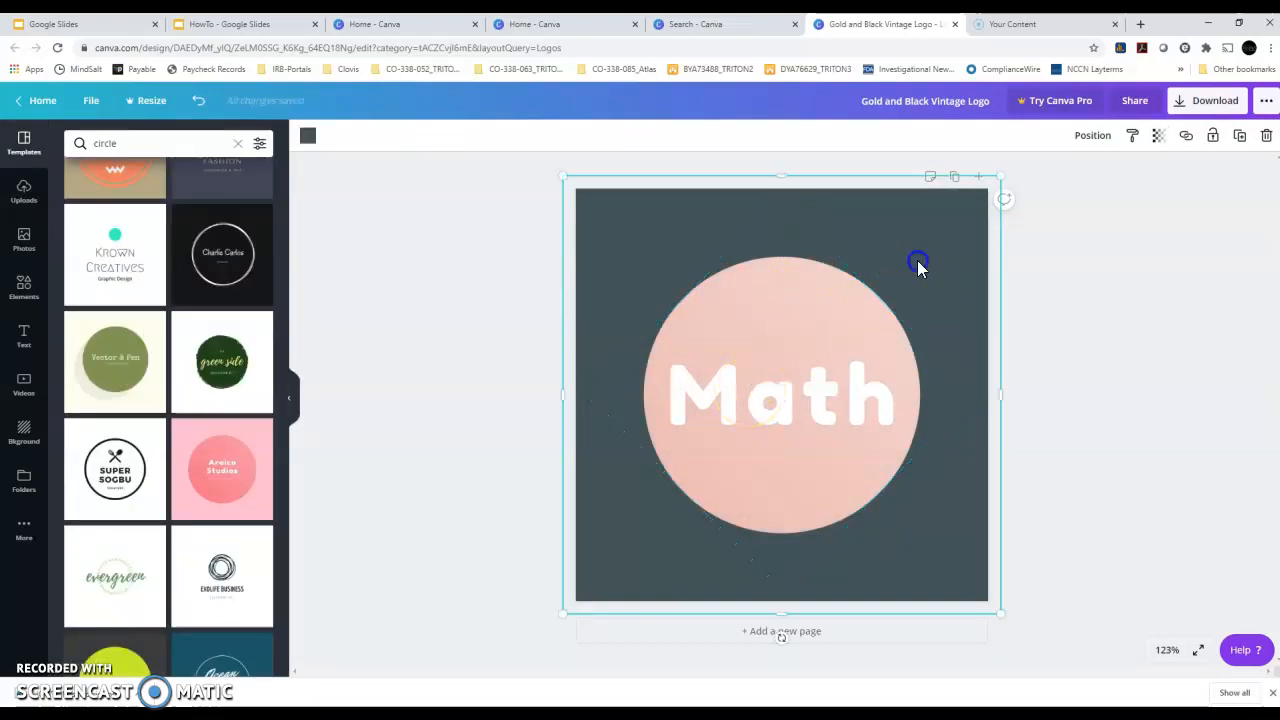
left_click(1063, 316)
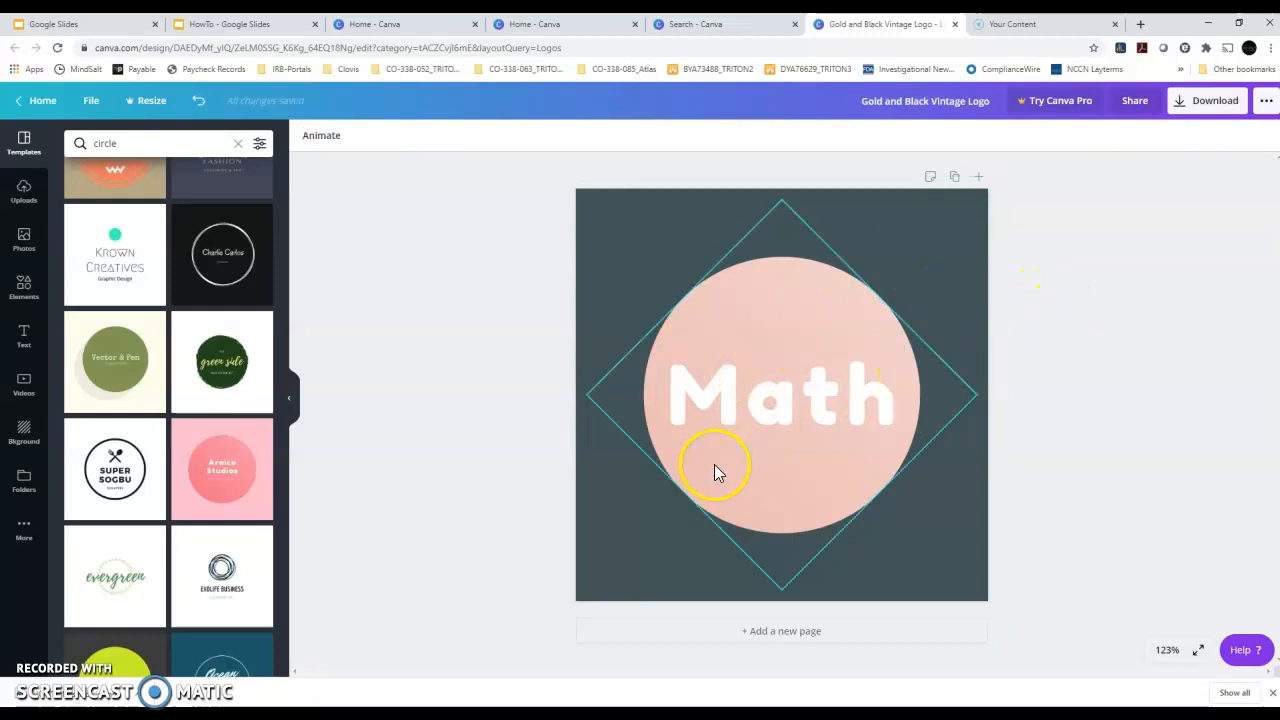
Download the Math button as a PNG named HOWTOmath.png and dismiss the business card offer
left_click(1197, 112)
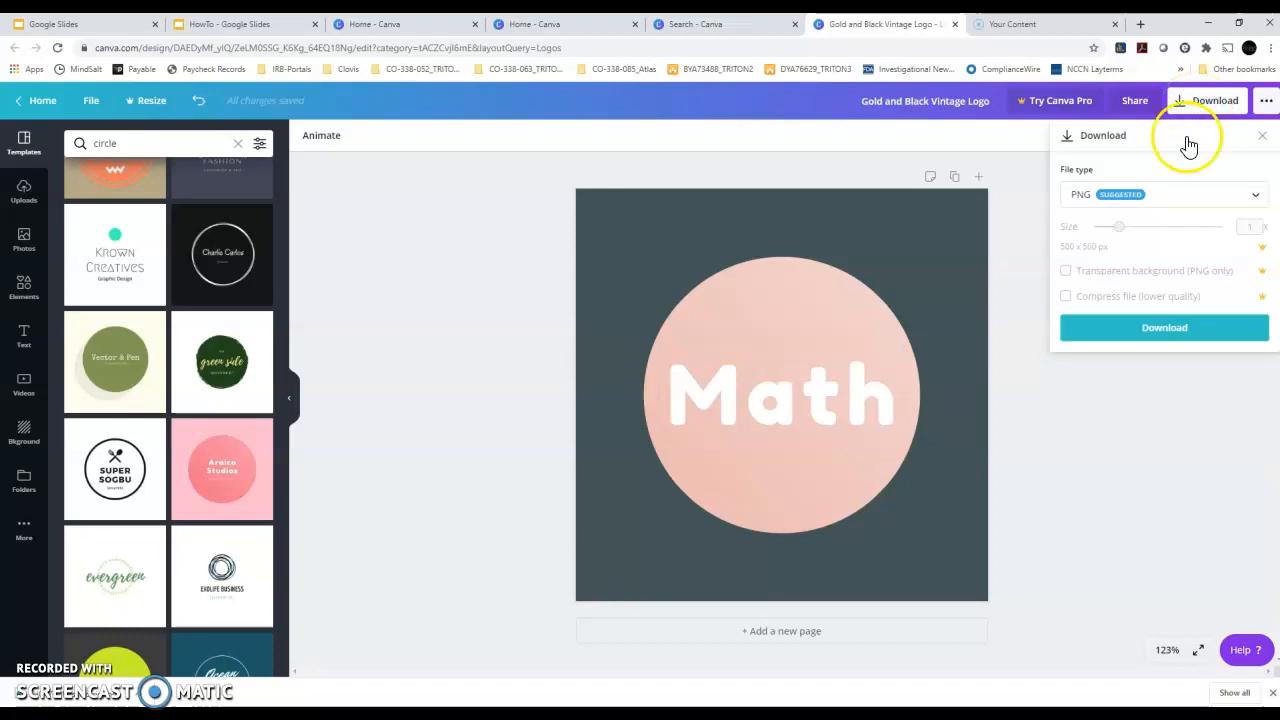
left_click(1170, 338)
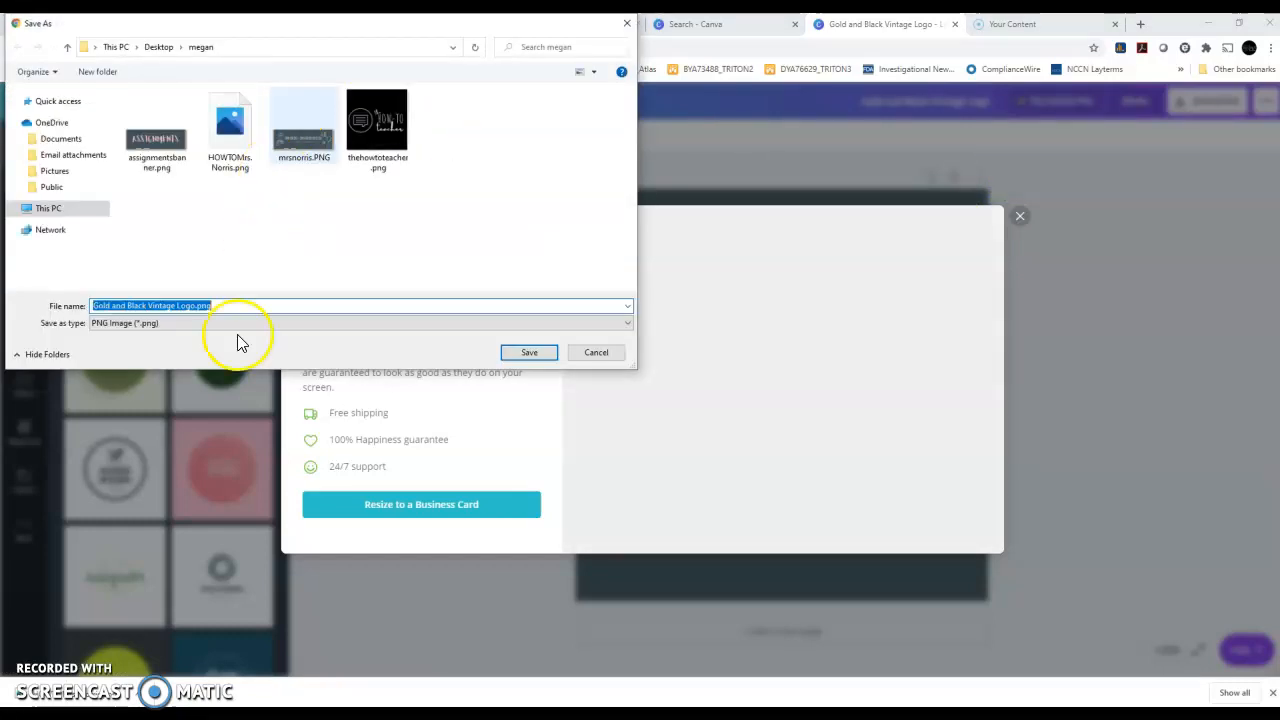
left_click(127, 302)
left_click(193, 307)
left_click_drag(193, 307, 91, 301)
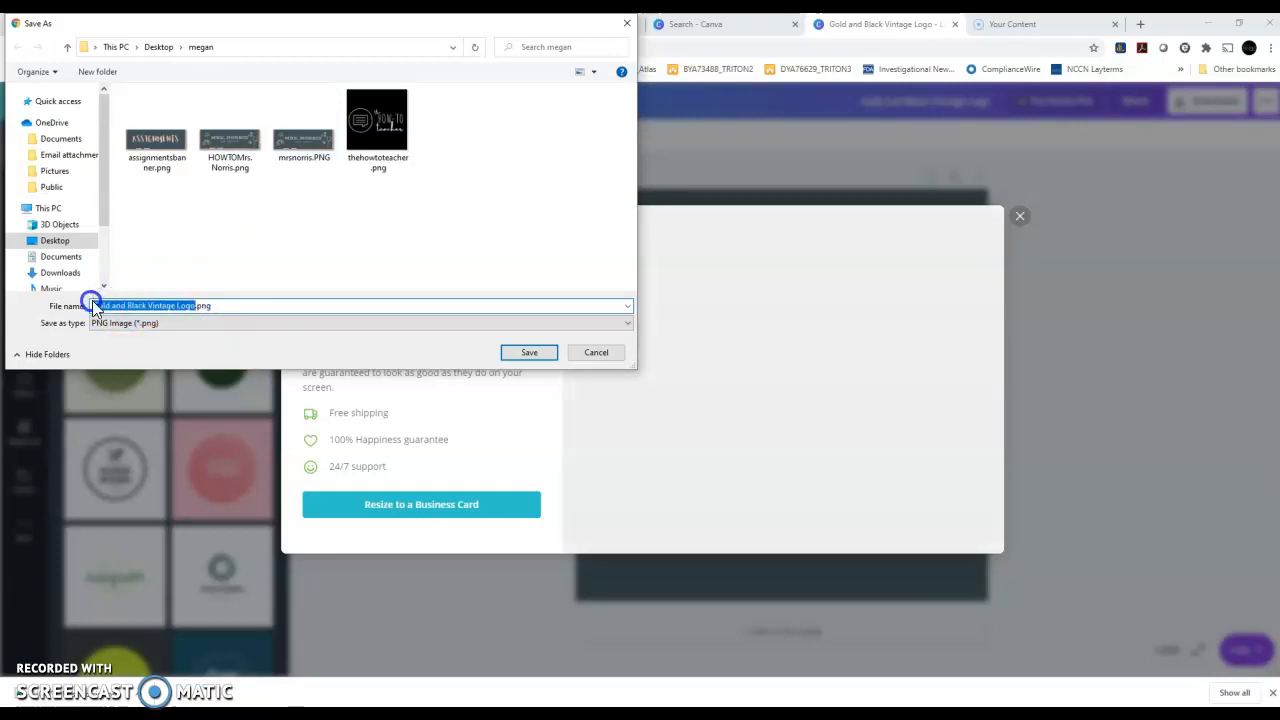
type("HOWTOmath")
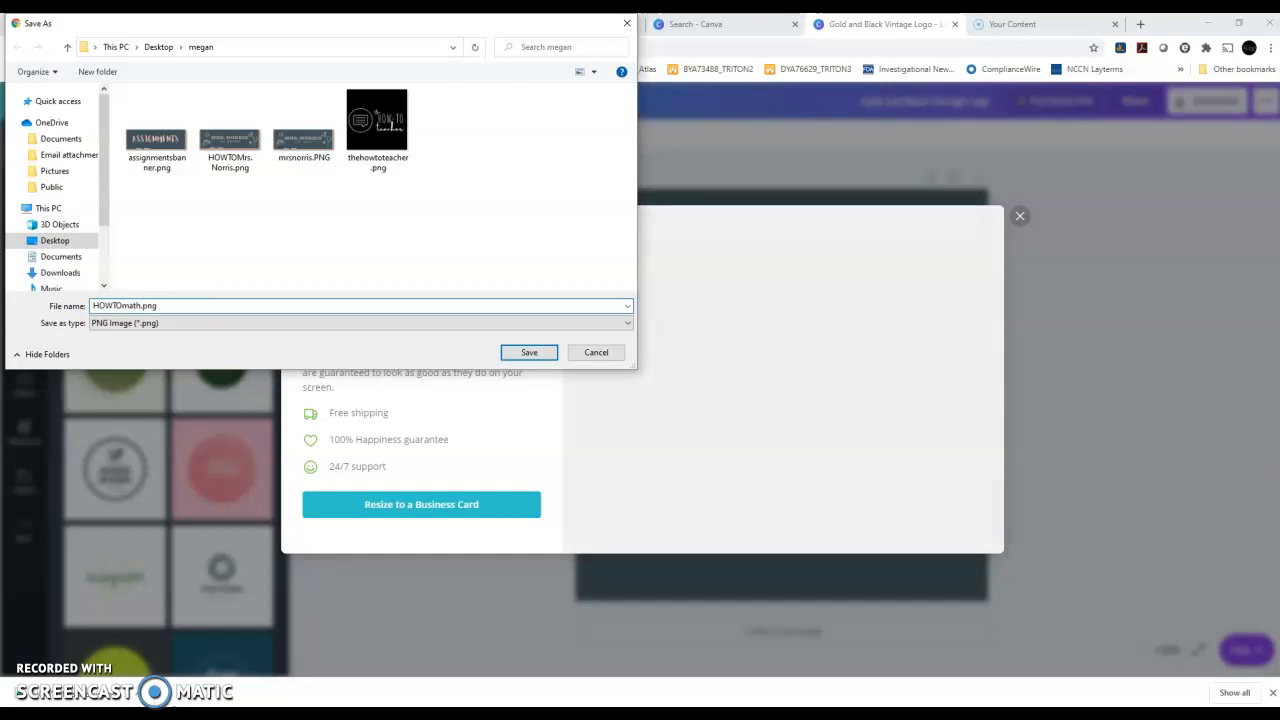
key("Return")
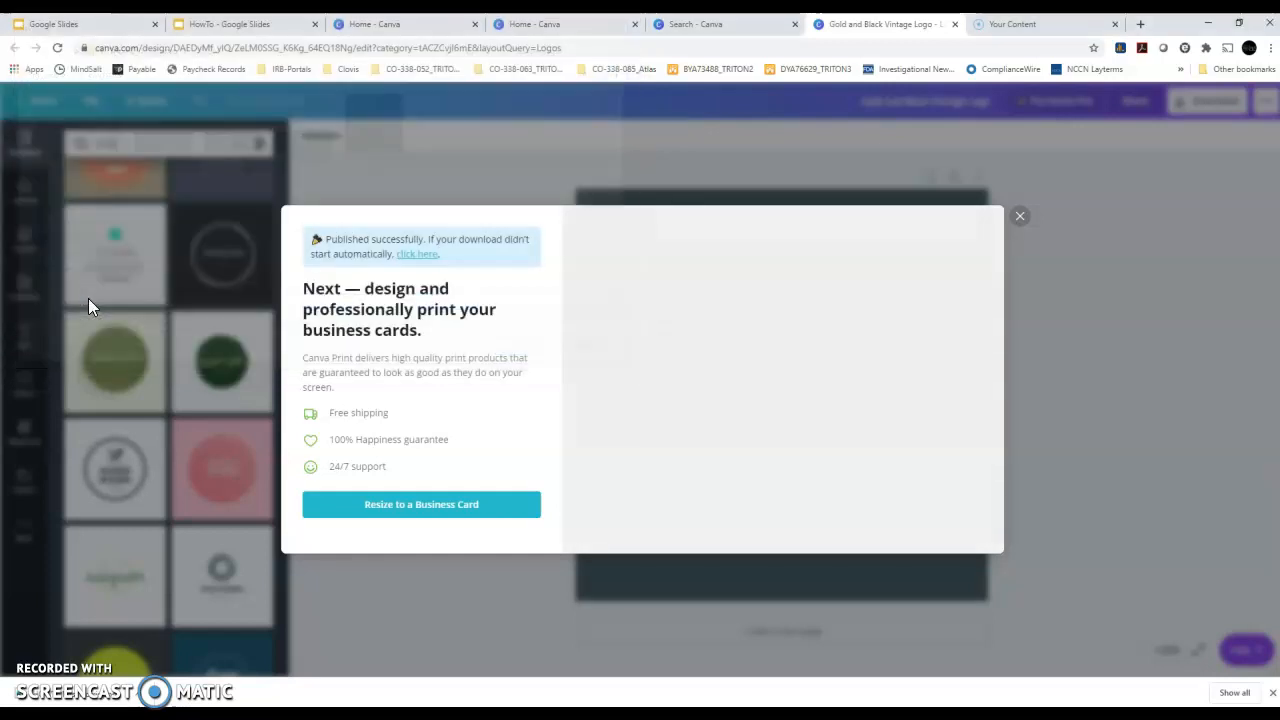
left_click(1018, 219)
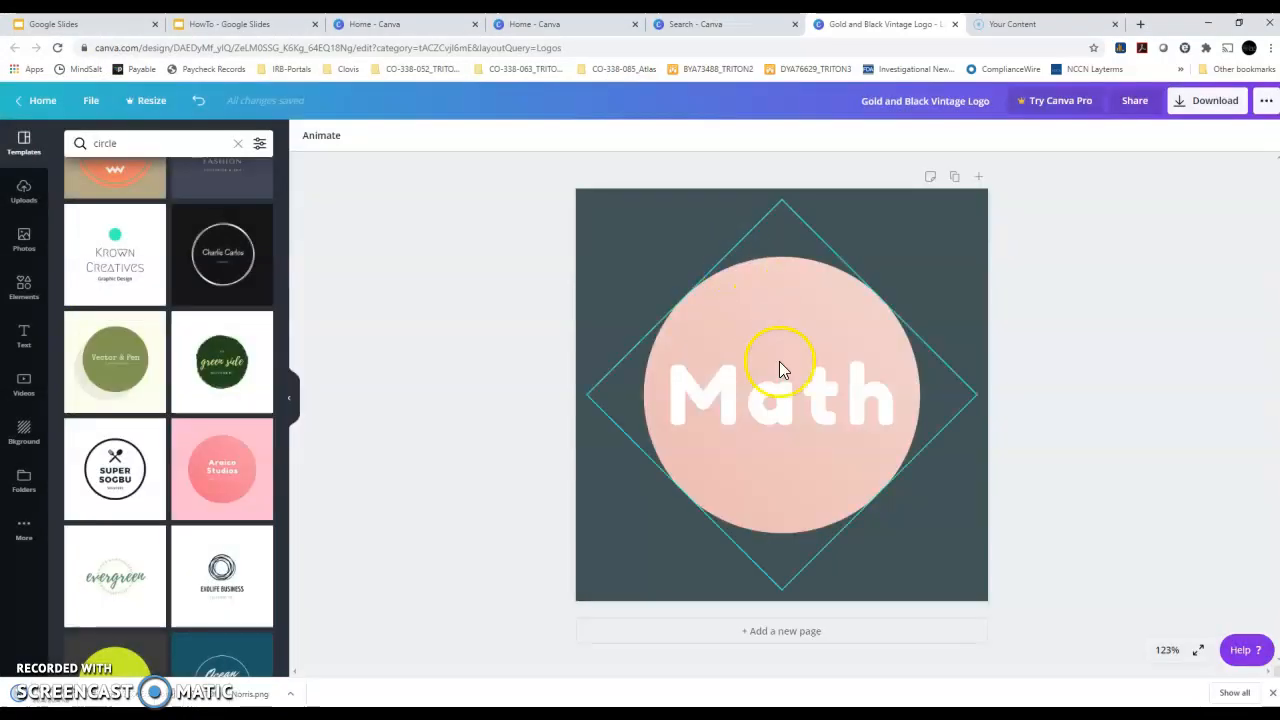
Replace the Math text with "Zoom" and widen its text box so the word fits on one line
left_click(791, 408)
double_click(791, 408)
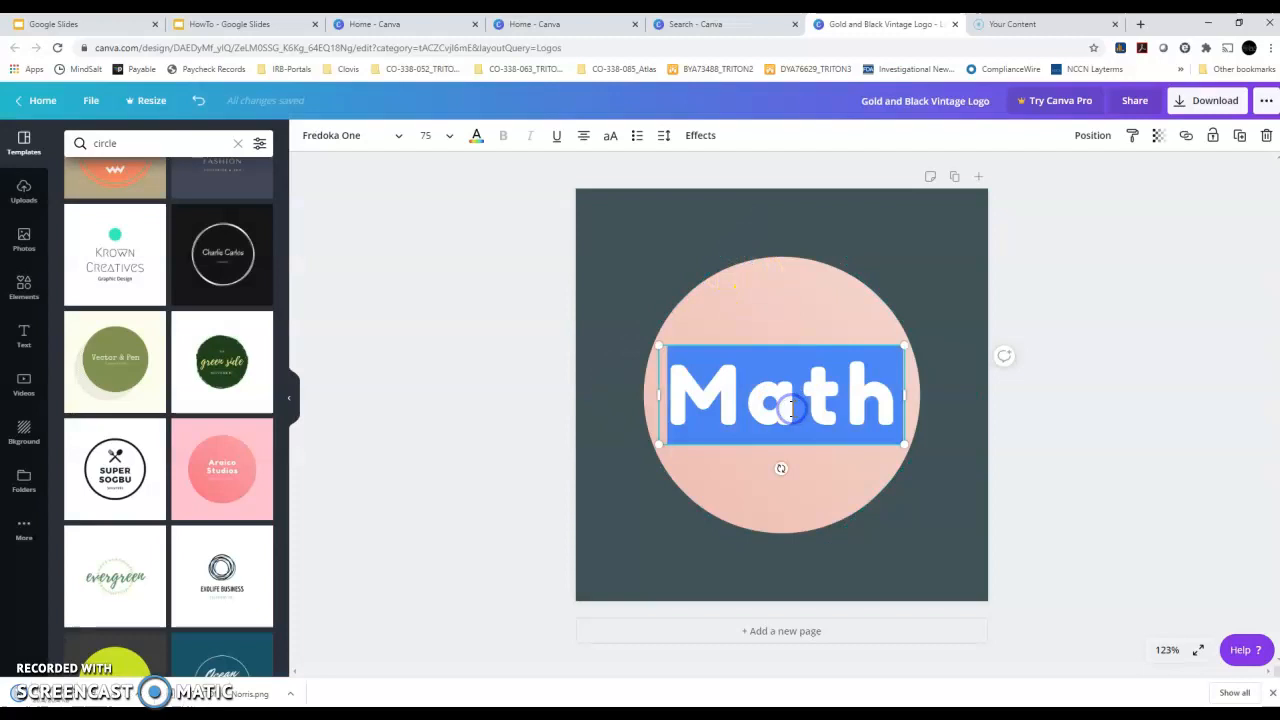
type("Zoom")
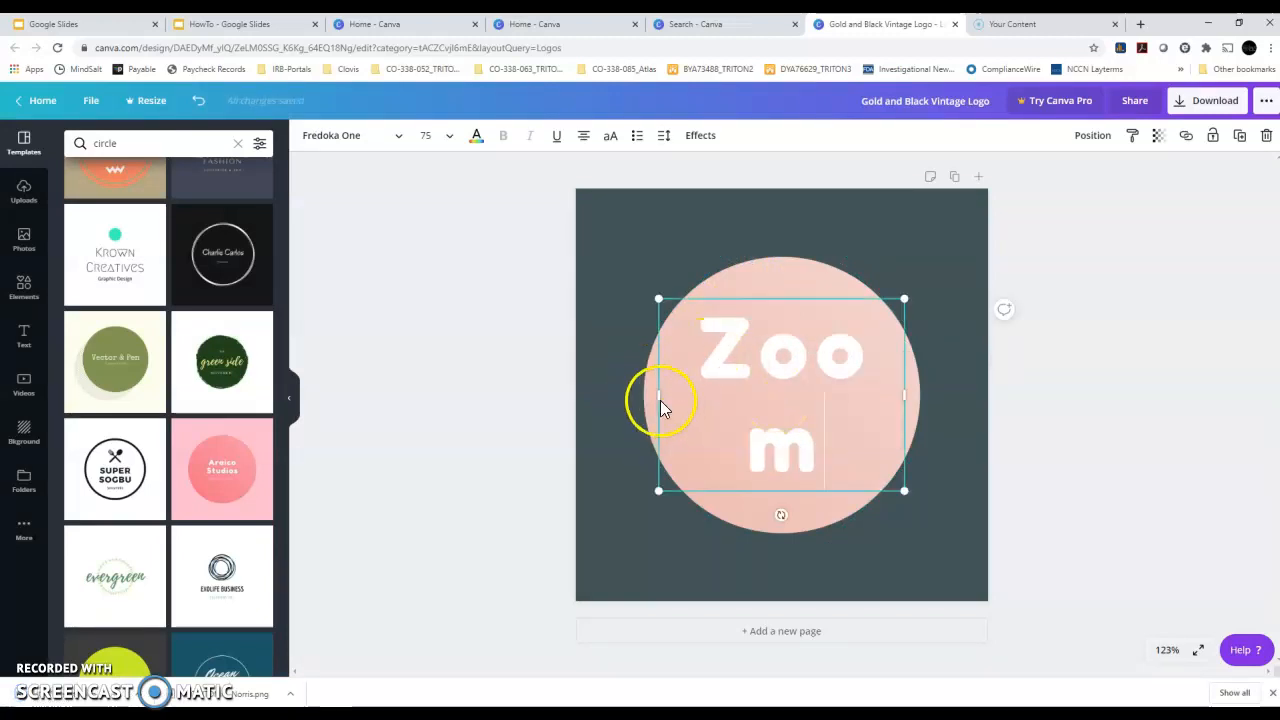
left_click_drag(655, 397, 641, 398)
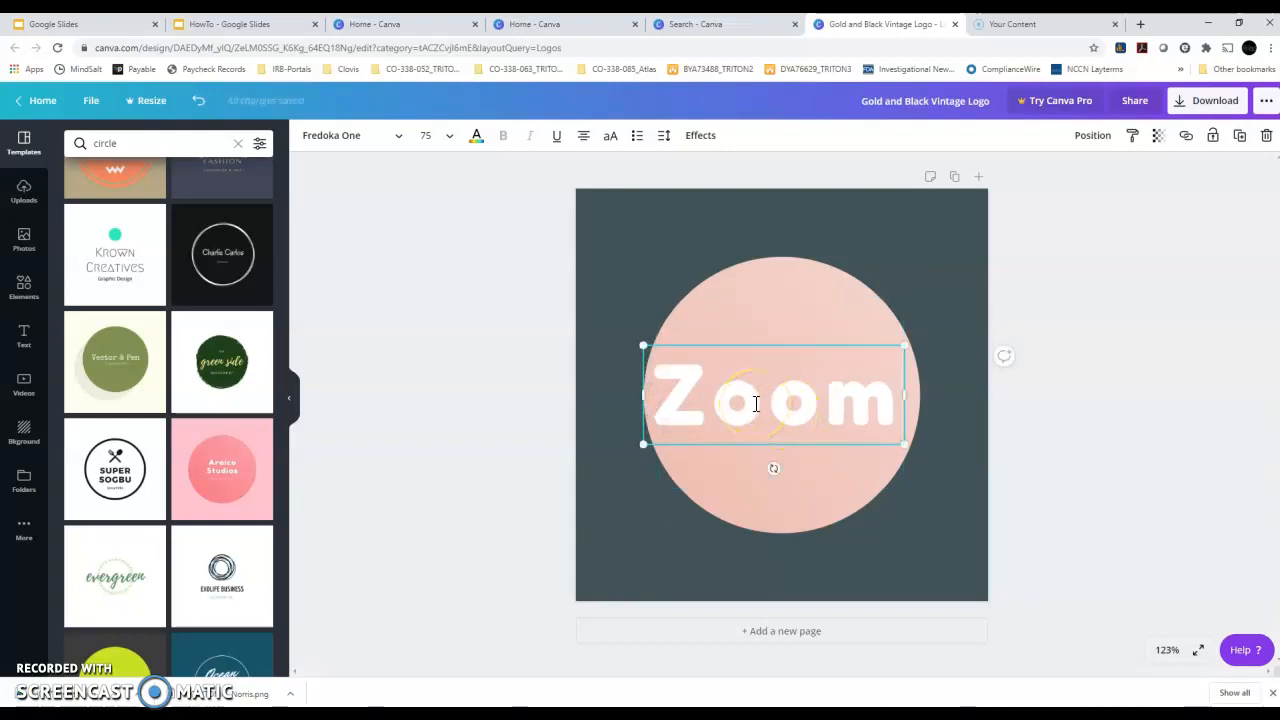
Tighten the letter spacing of the Zoom text to -29
double_click(756, 403)
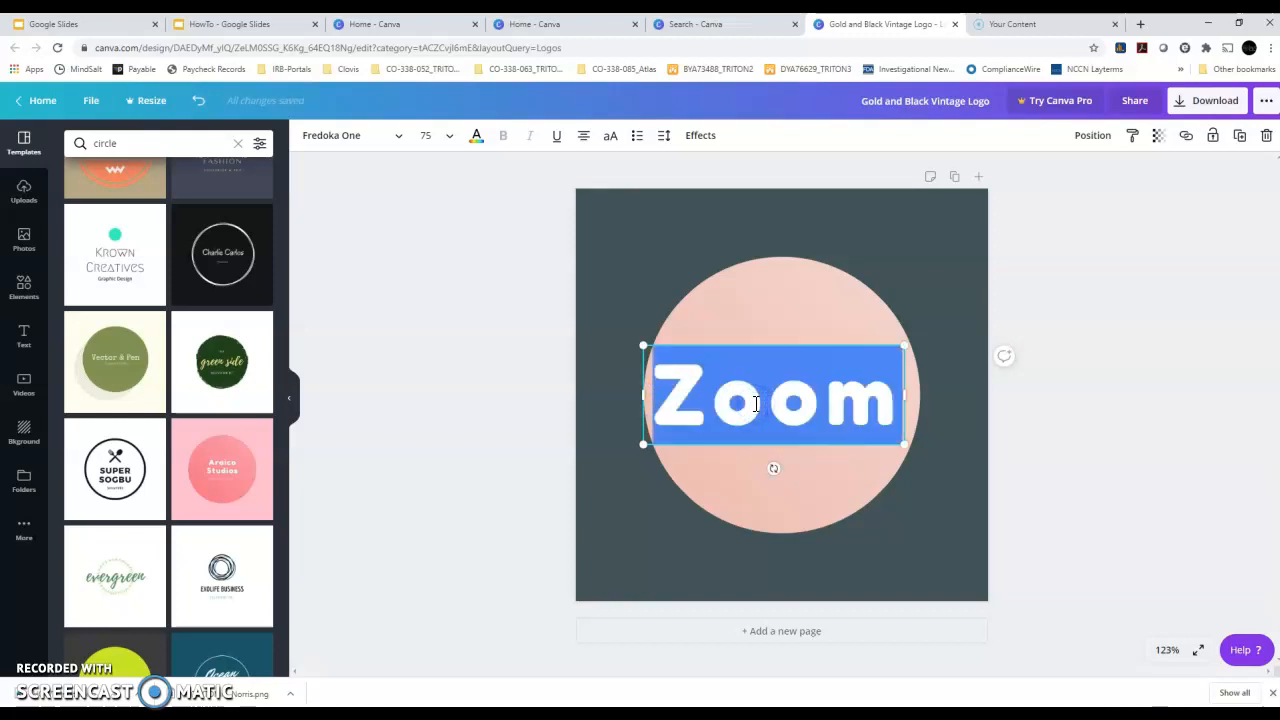
left_click(704, 146)
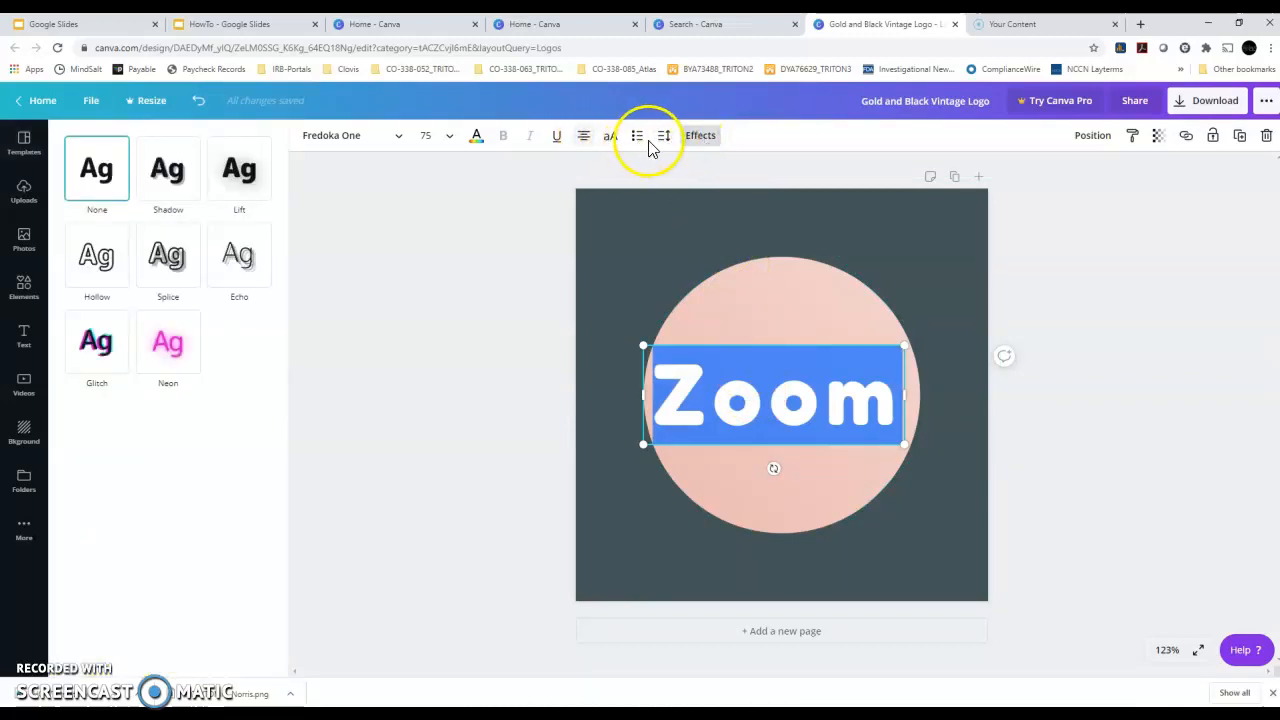
left_click(664, 142)
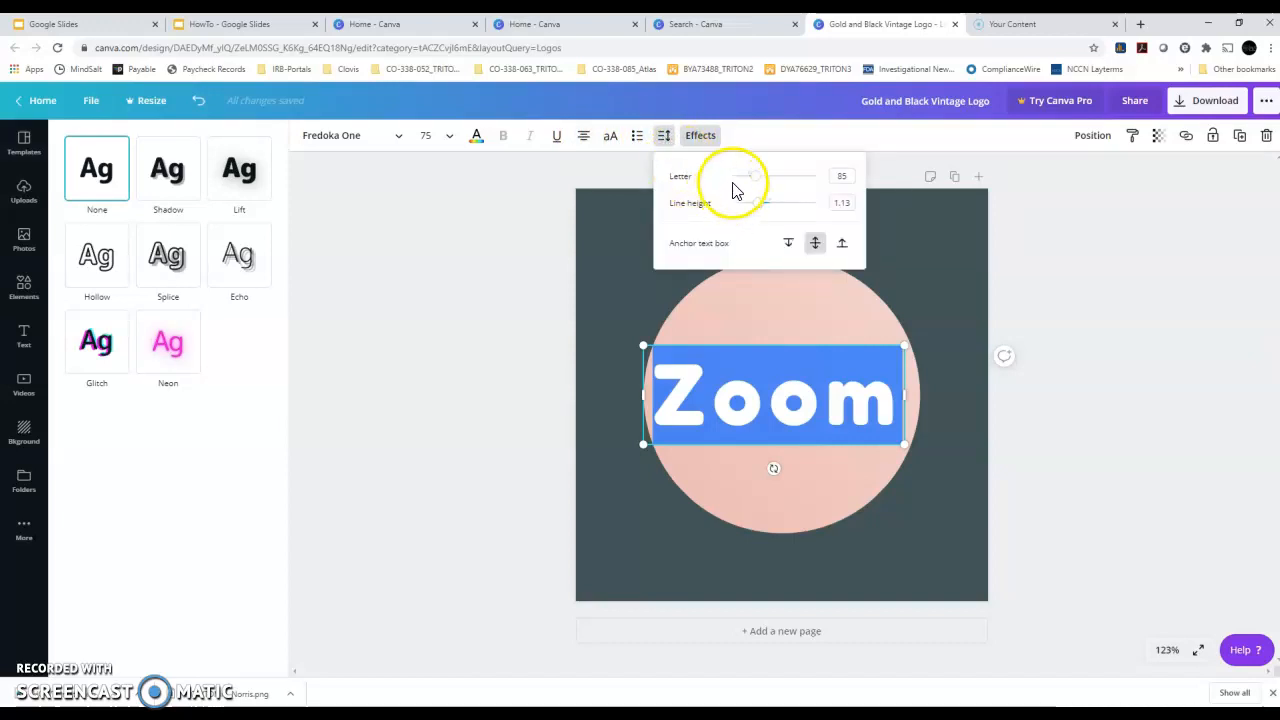
left_click_drag(757, 183, 744, 186)
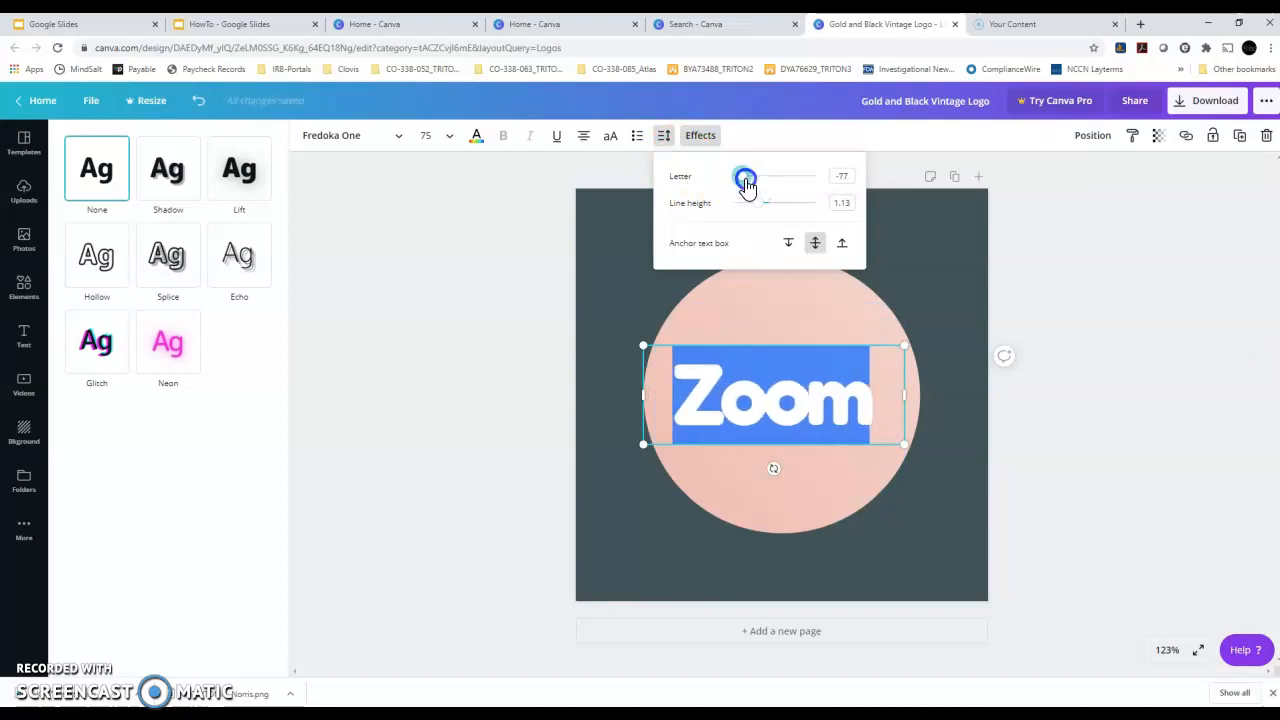
left_click_drag(746, 185, 748, 186)
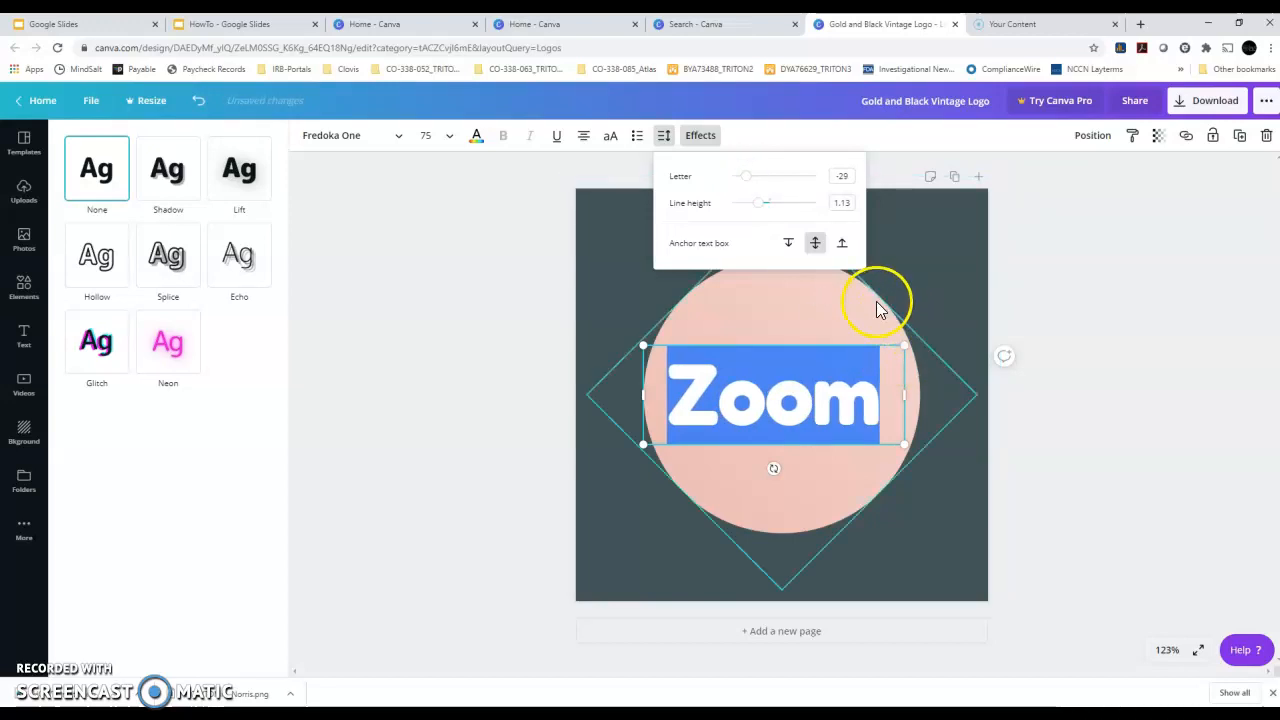
left_click(811, 343)
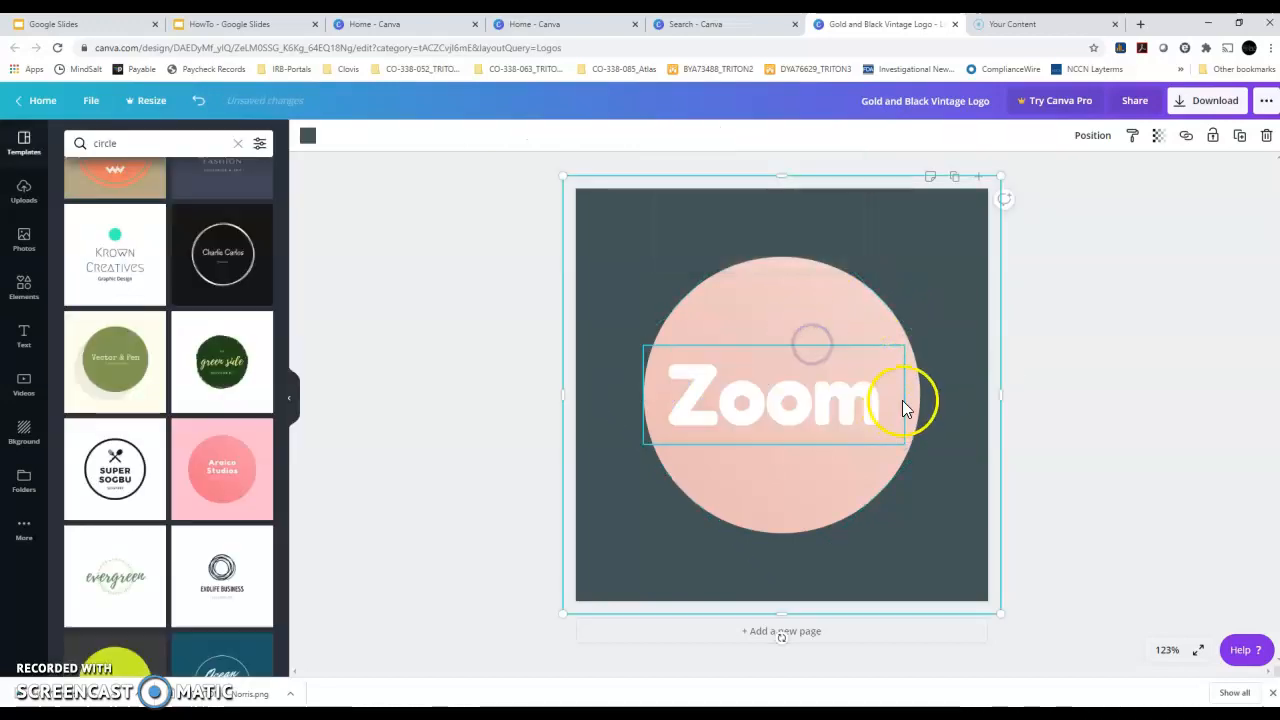
Move the Zoom text down into the lower half of the circle, centered horizontally
left_click(800, 368)
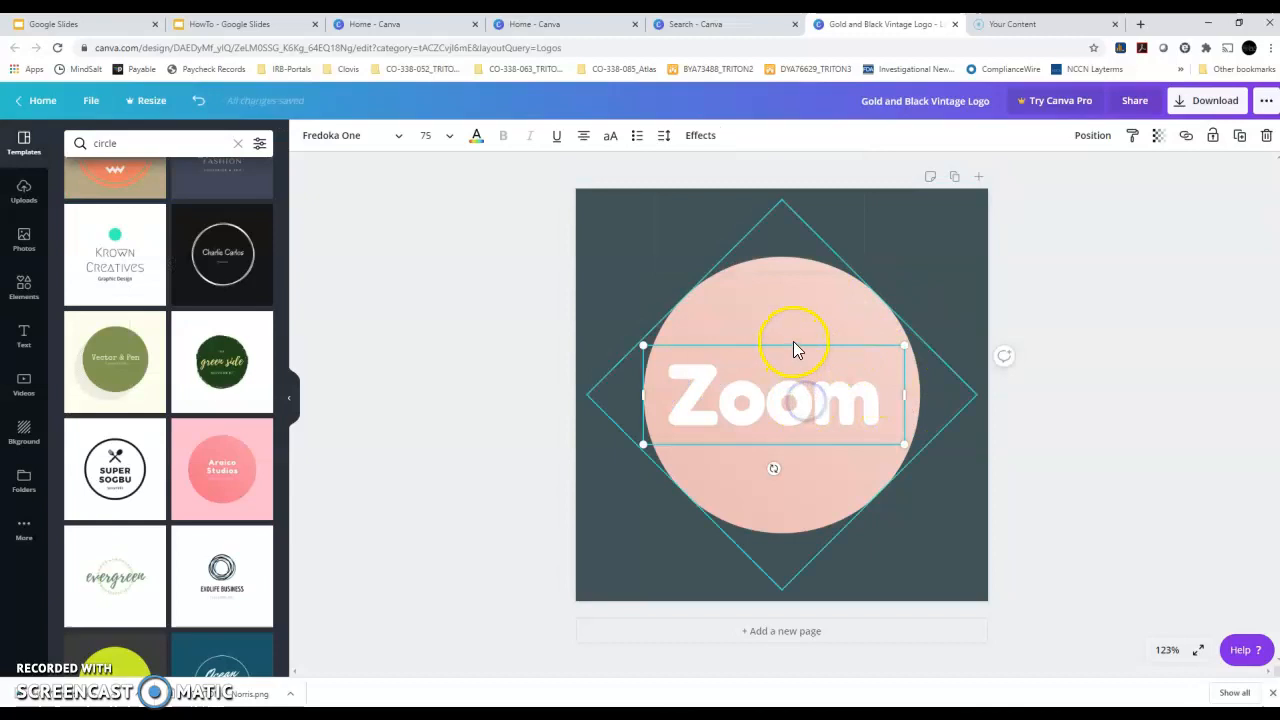
left_click(797, 349)
left_click_drag(796, 346, 798, 412)
left_click_drag(799, 402, 801, 395)
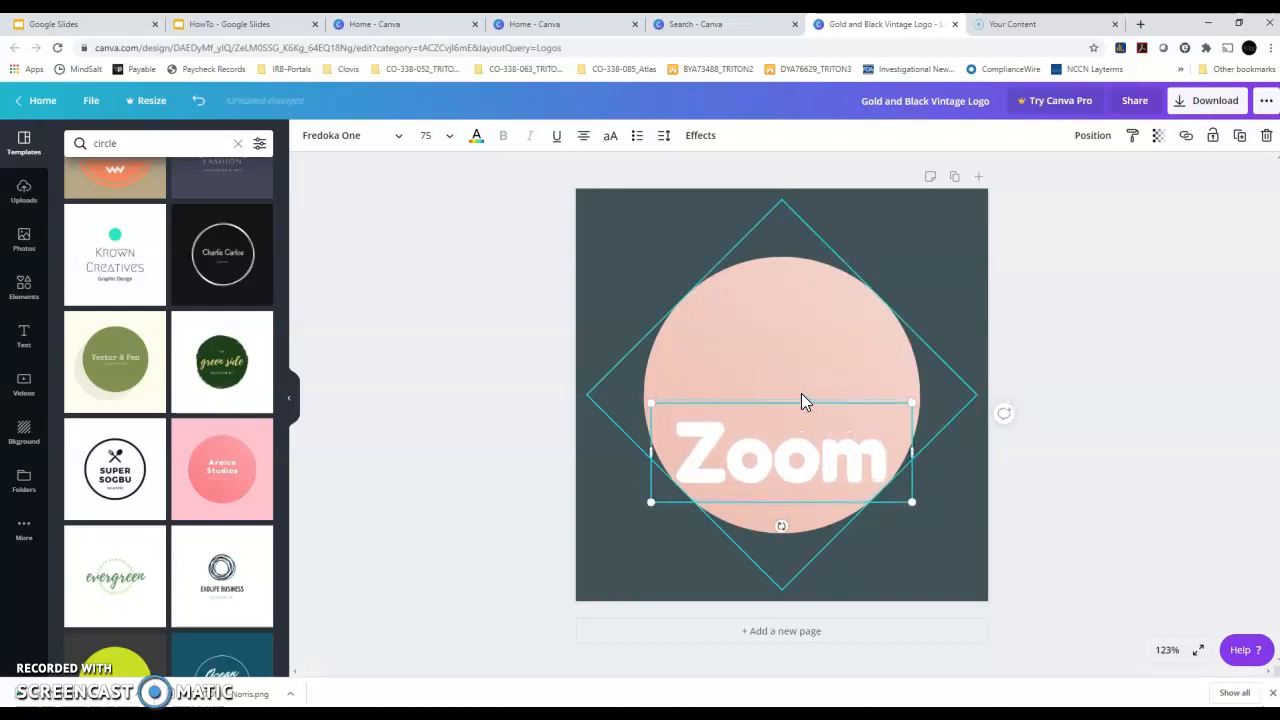
left_click(820, 354)
left_click(755, 368)
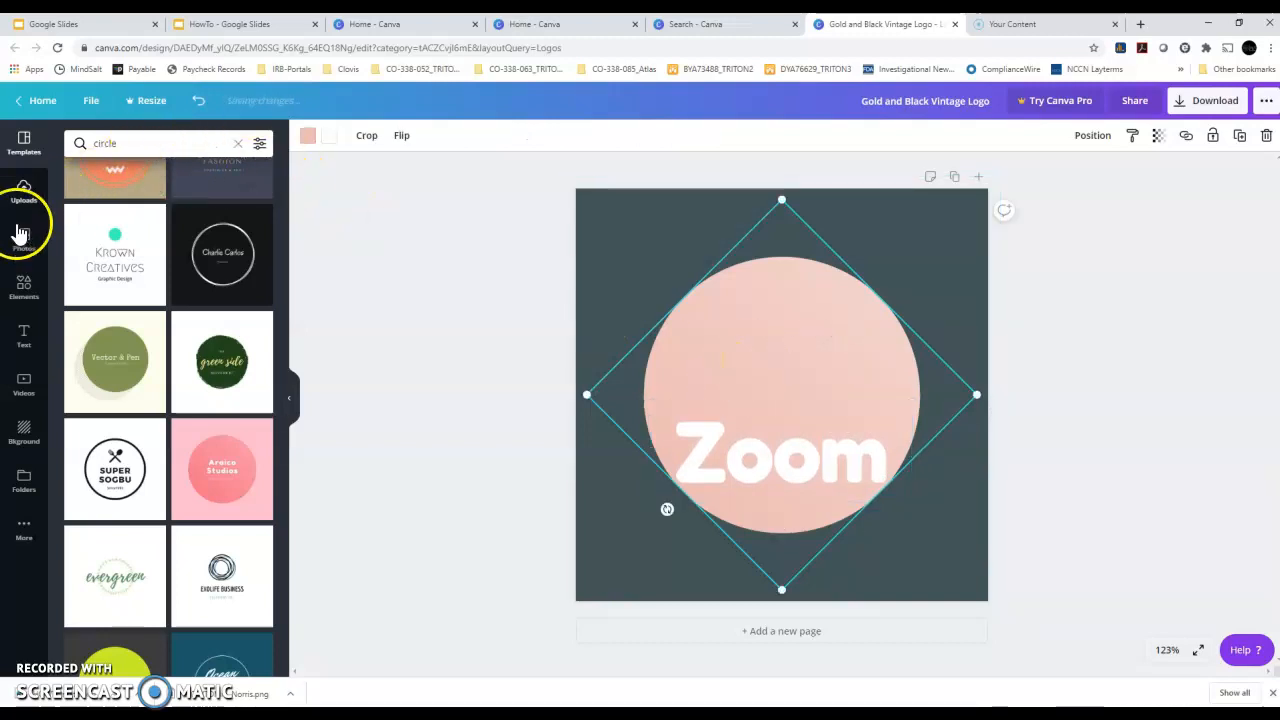
Search the elements for "camera" and add the free solid video camera icon to the page
left_click(24, 288)
left_click(118, 150)
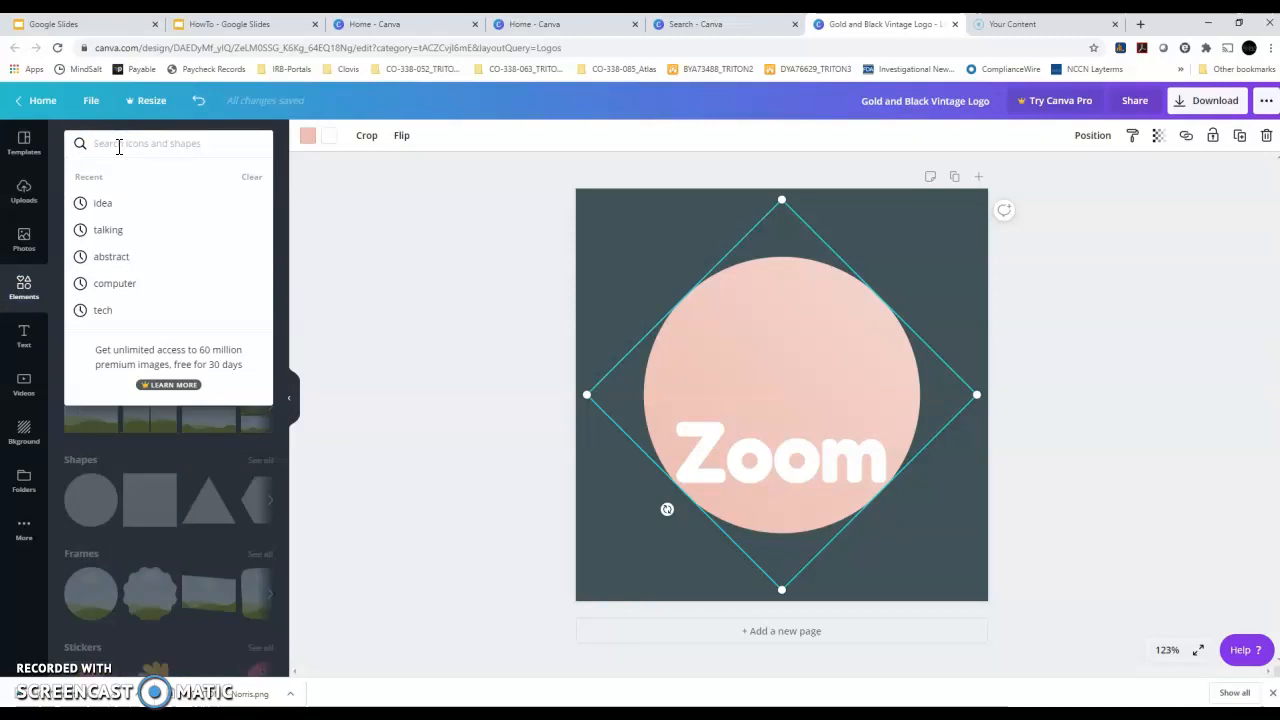
type("cam")
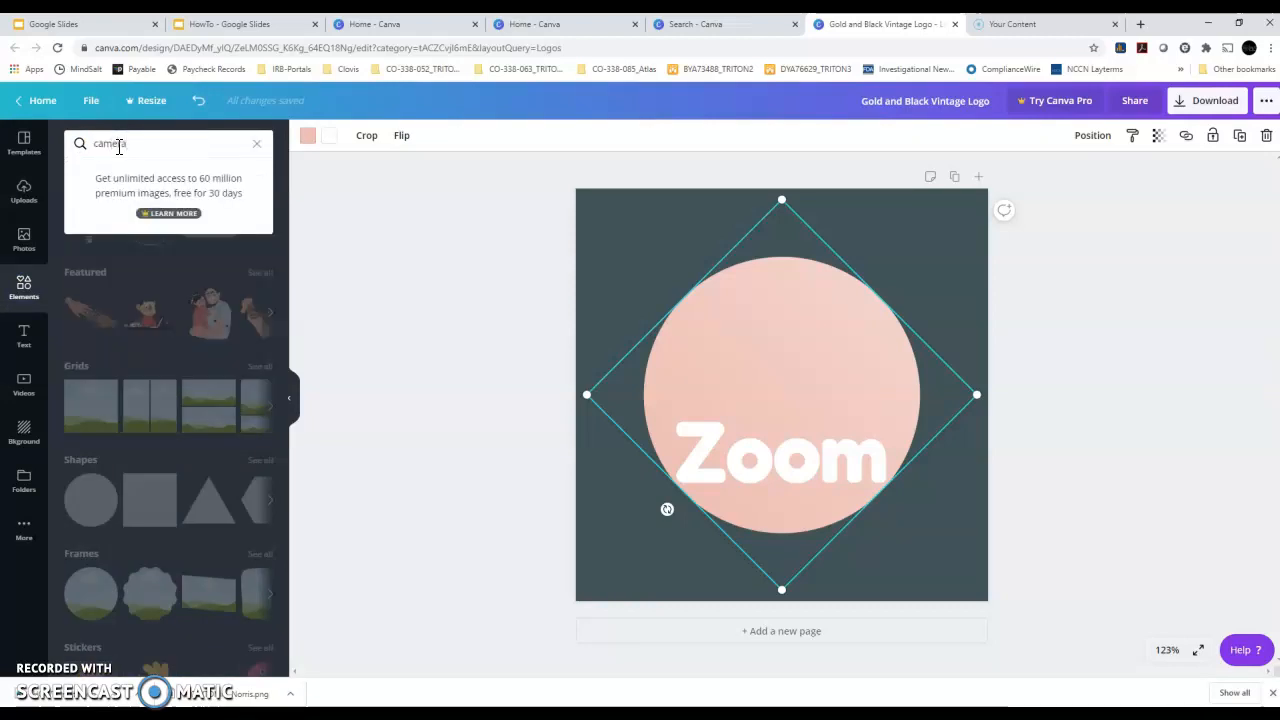
type("era")
key("Return")
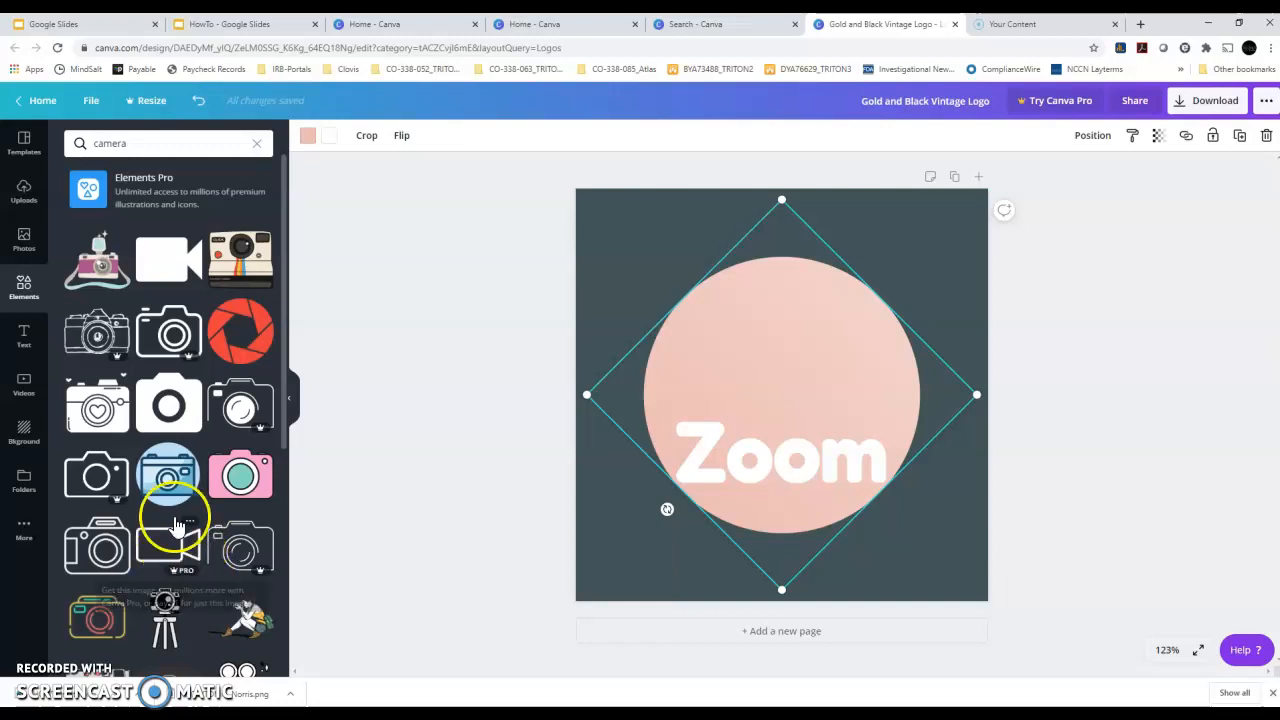
left_click(170, 280)
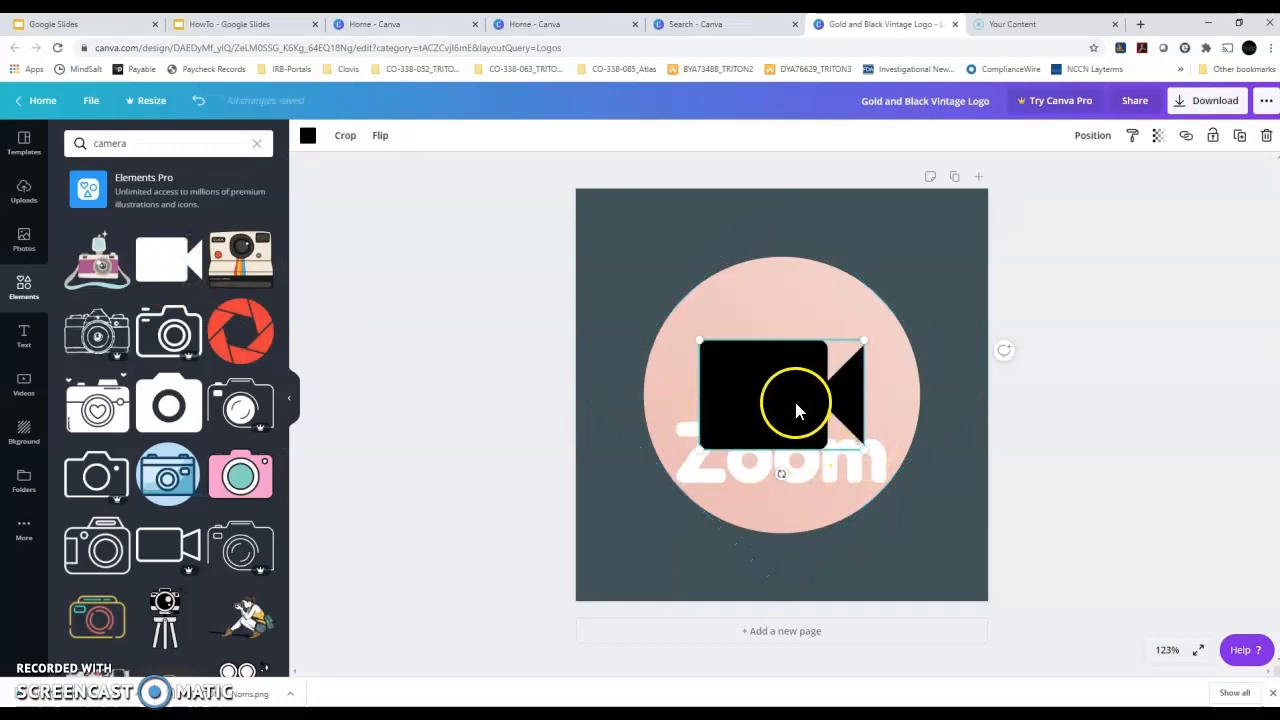
Move the camera icon up above the Zoom text inside the circle and recolor it white
left_click_drag(791, 408, 791, 355)
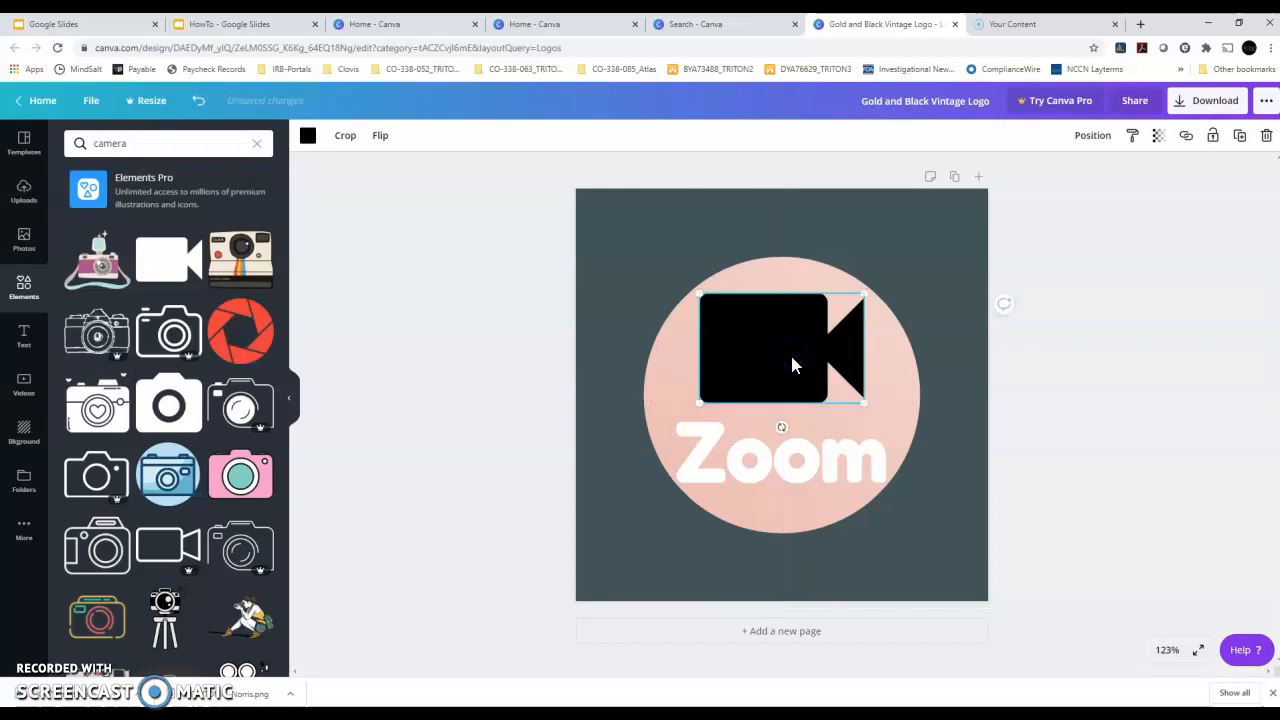
left_click(308, 137)
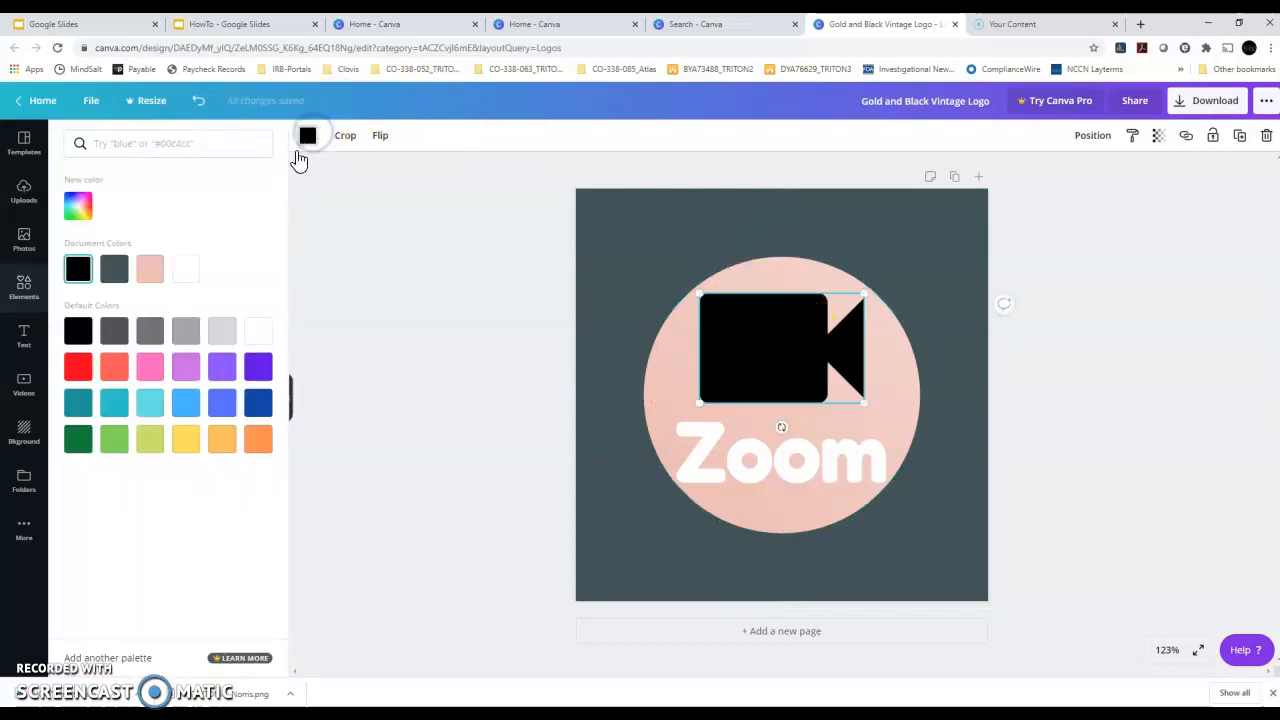
left_click(192, 272)
left_click(906, 249)
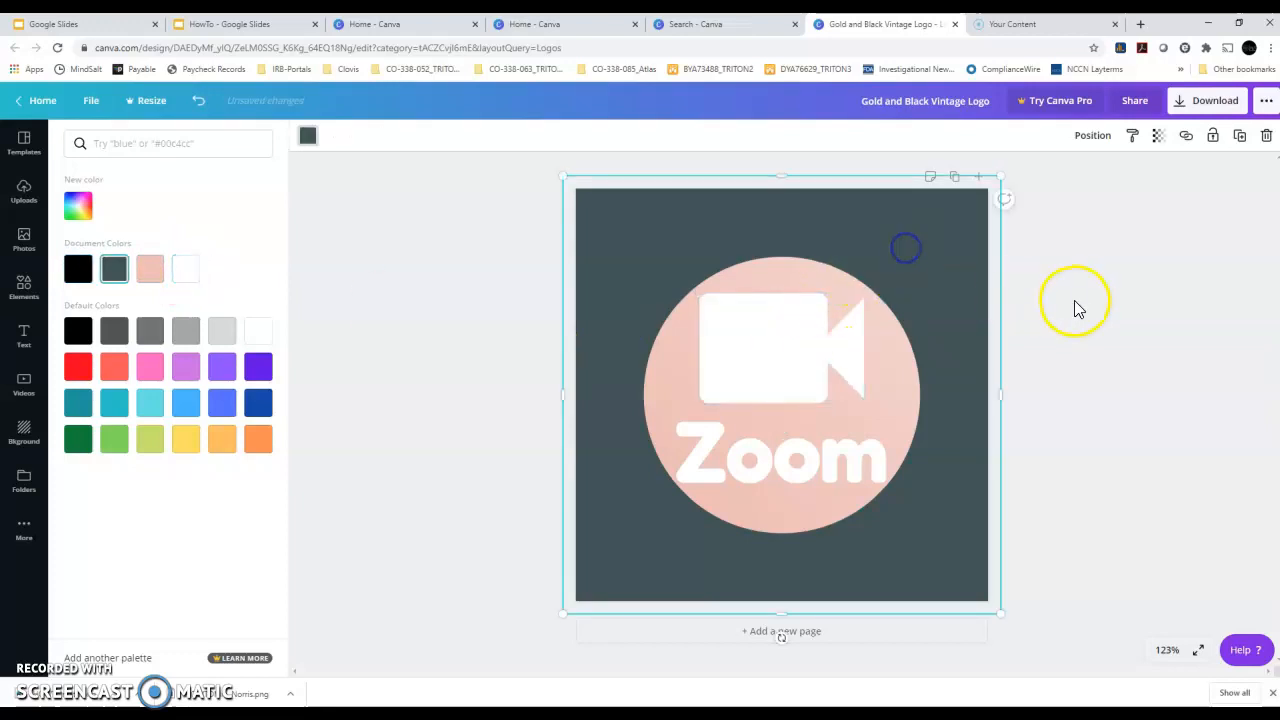
Download the Zoom button design as a PNG named HOWTOzoom.png and dismiss the print offer
left_click(1212, 103)
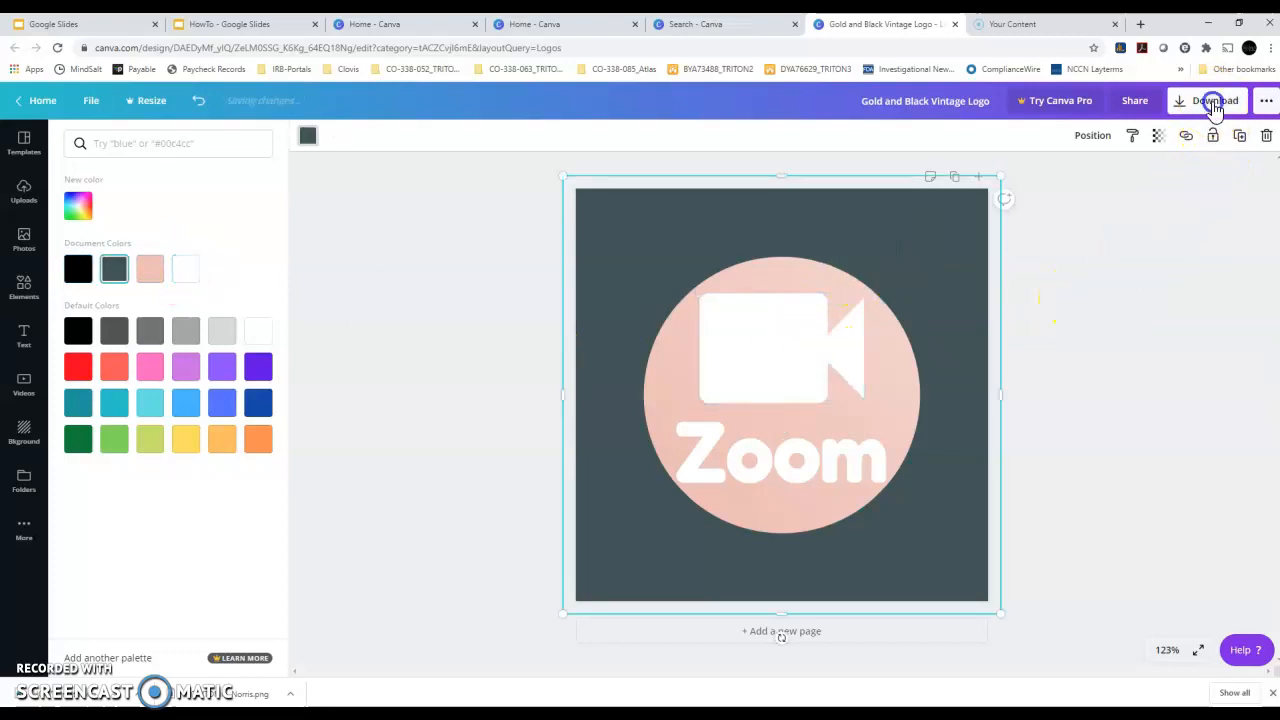
left_click(1107, 340)
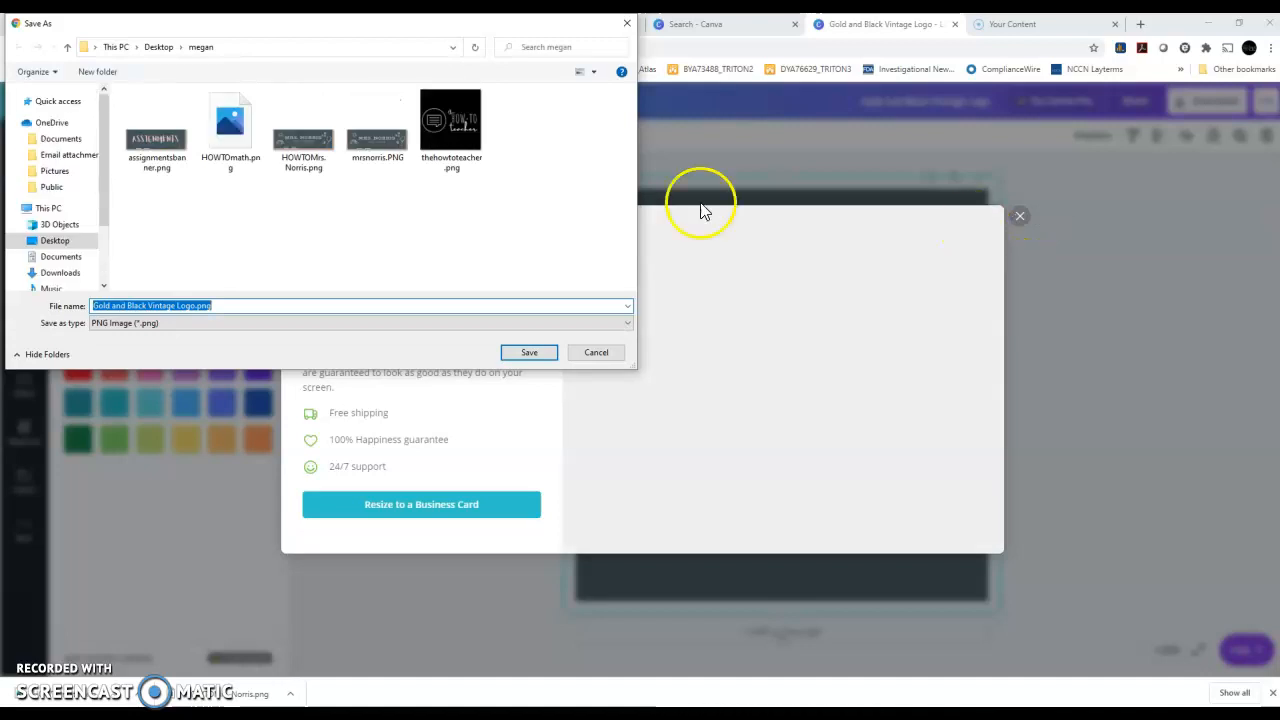
left_click(196, 304)
left_click_drag(194, 303, 86, 320)
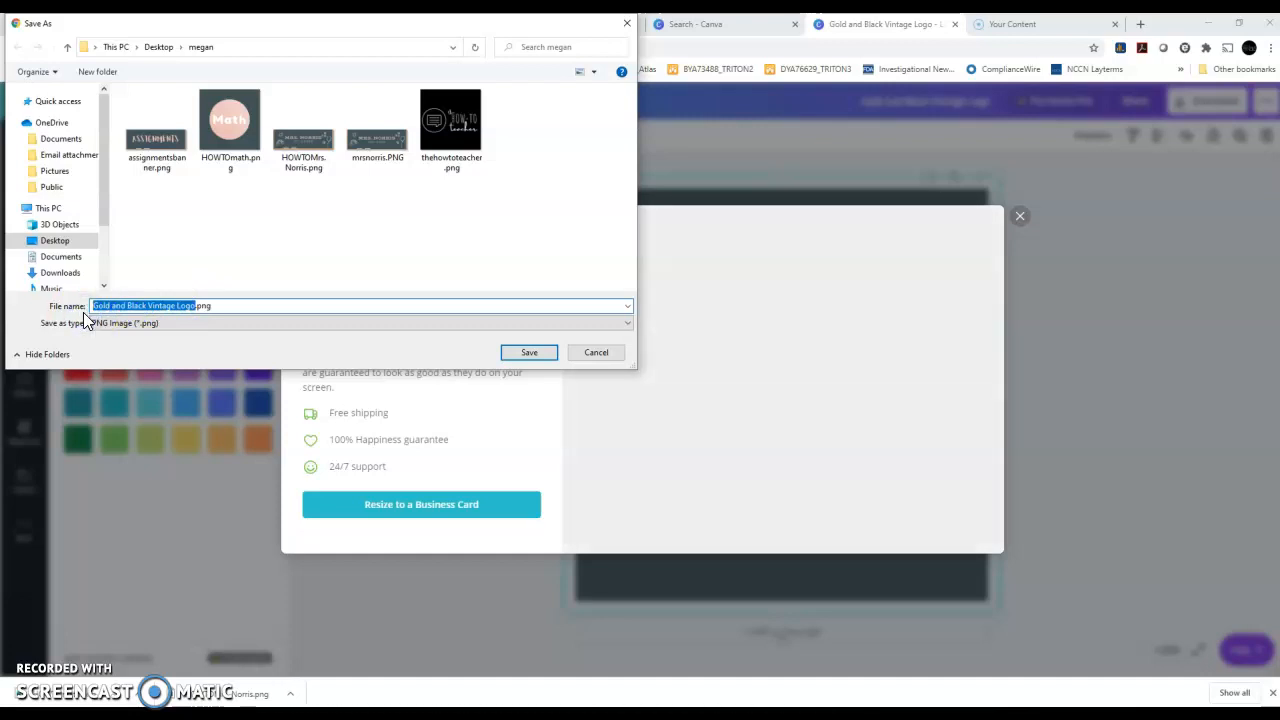
key("BackSpace")
left_click(139, 327)
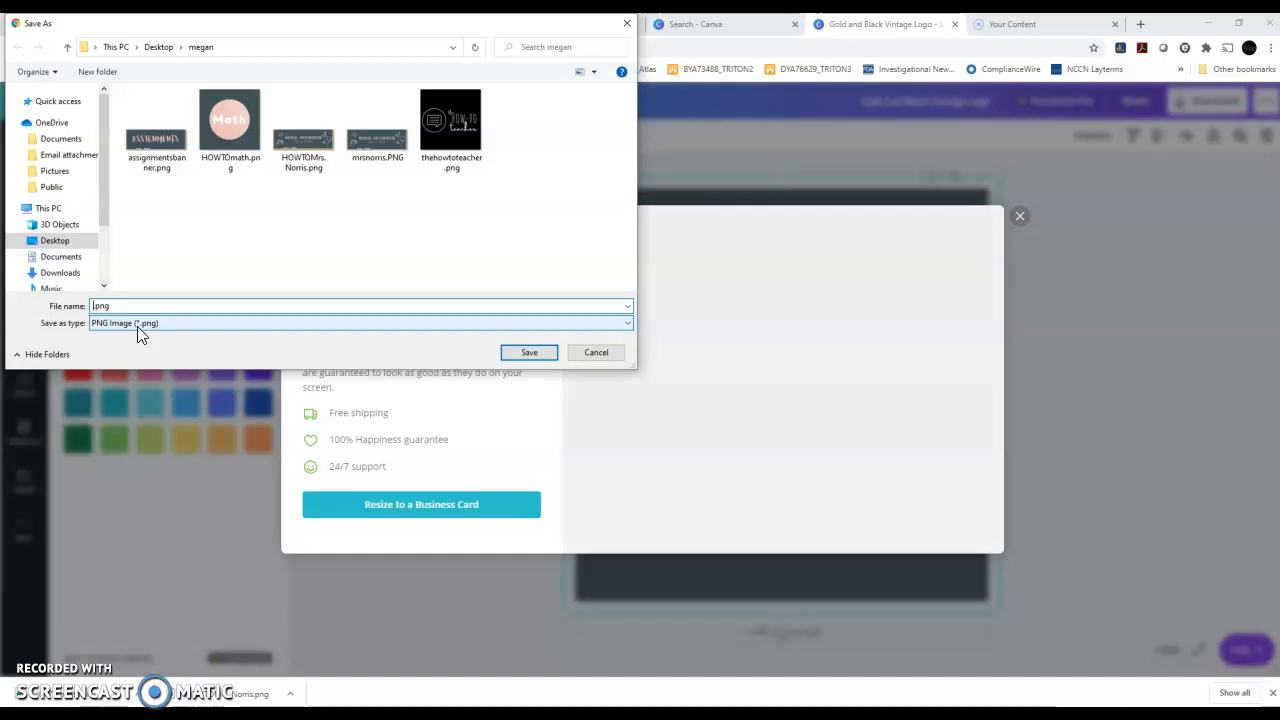
type("HOW")
type("TOc")
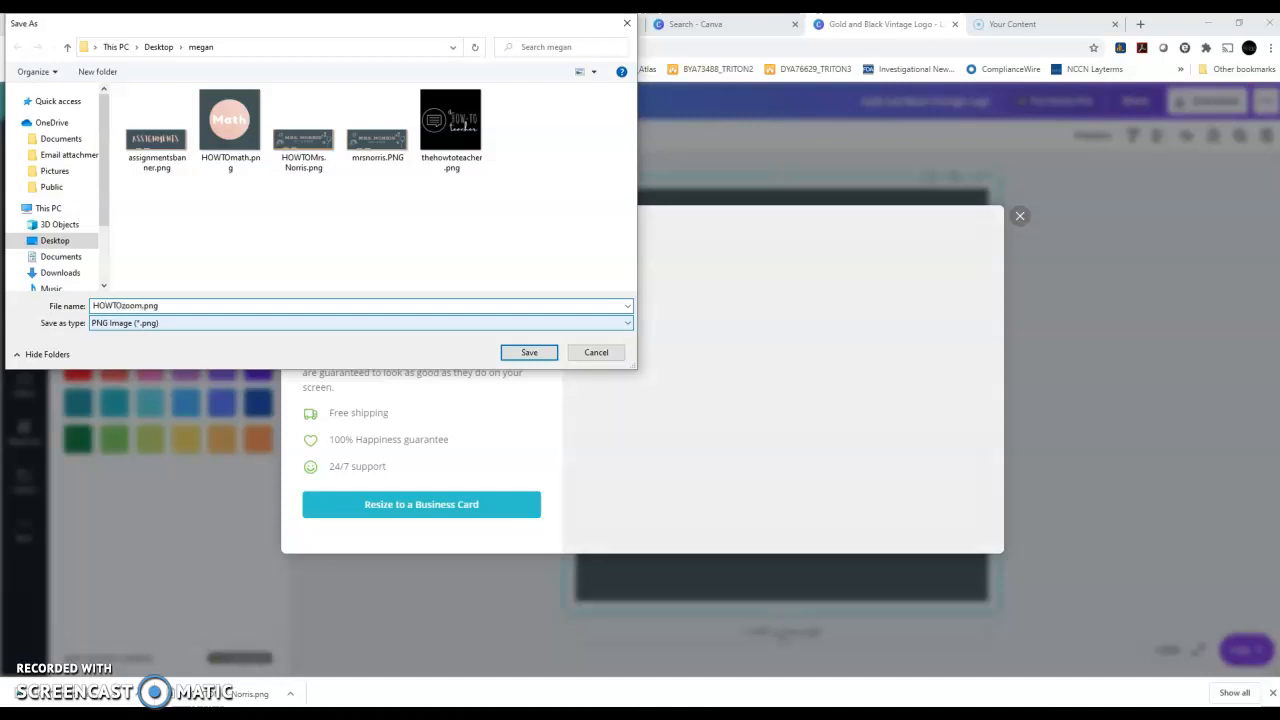
type("oom")
key("Return")
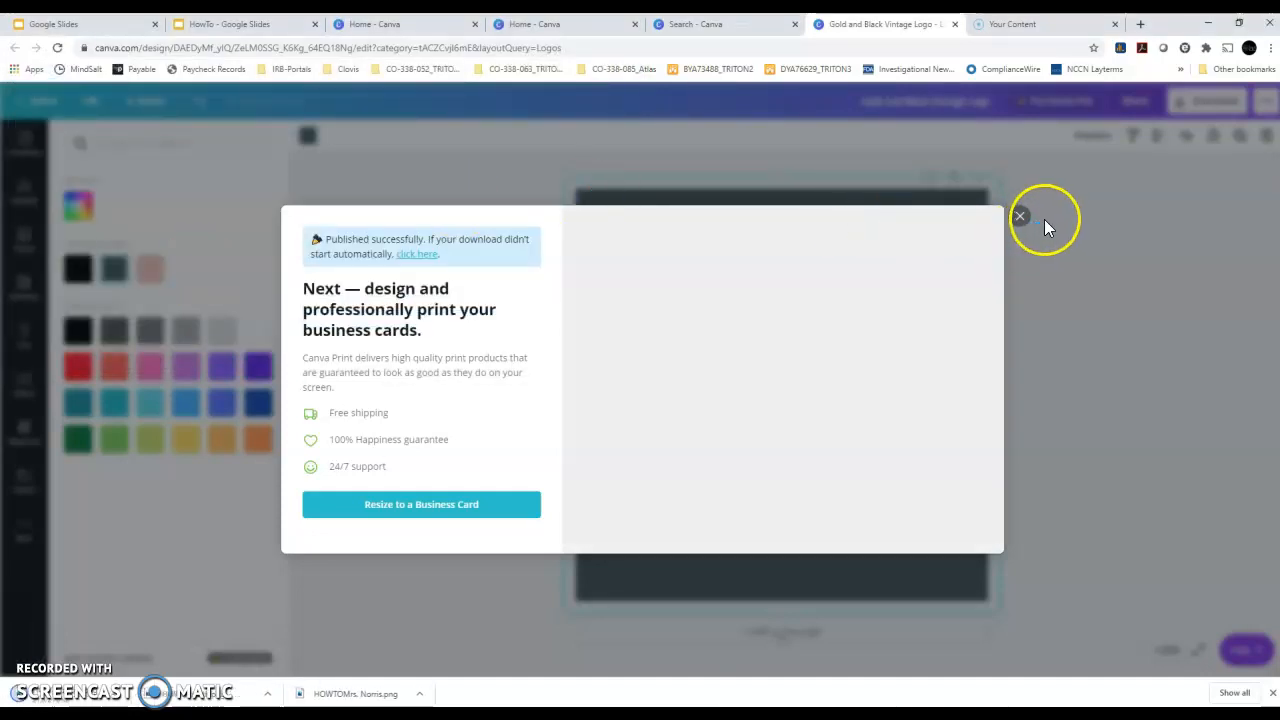
left_click(1020, 215)
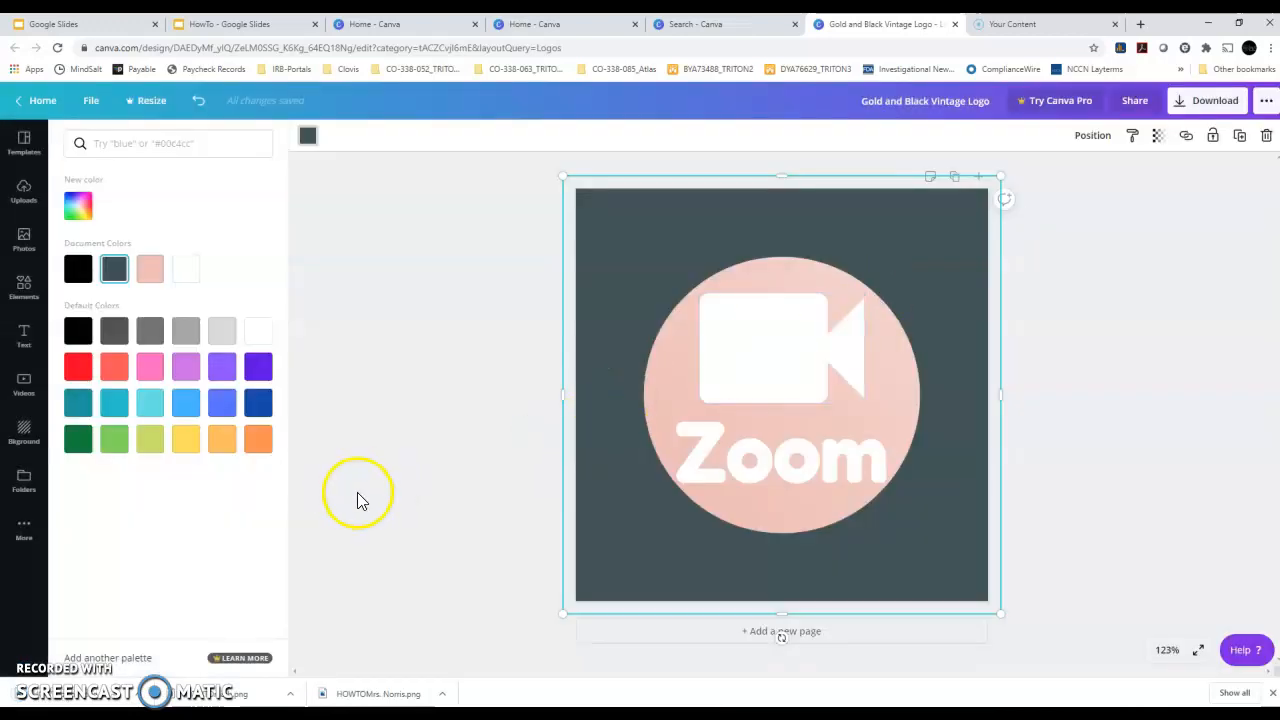
left_click(360, 500)
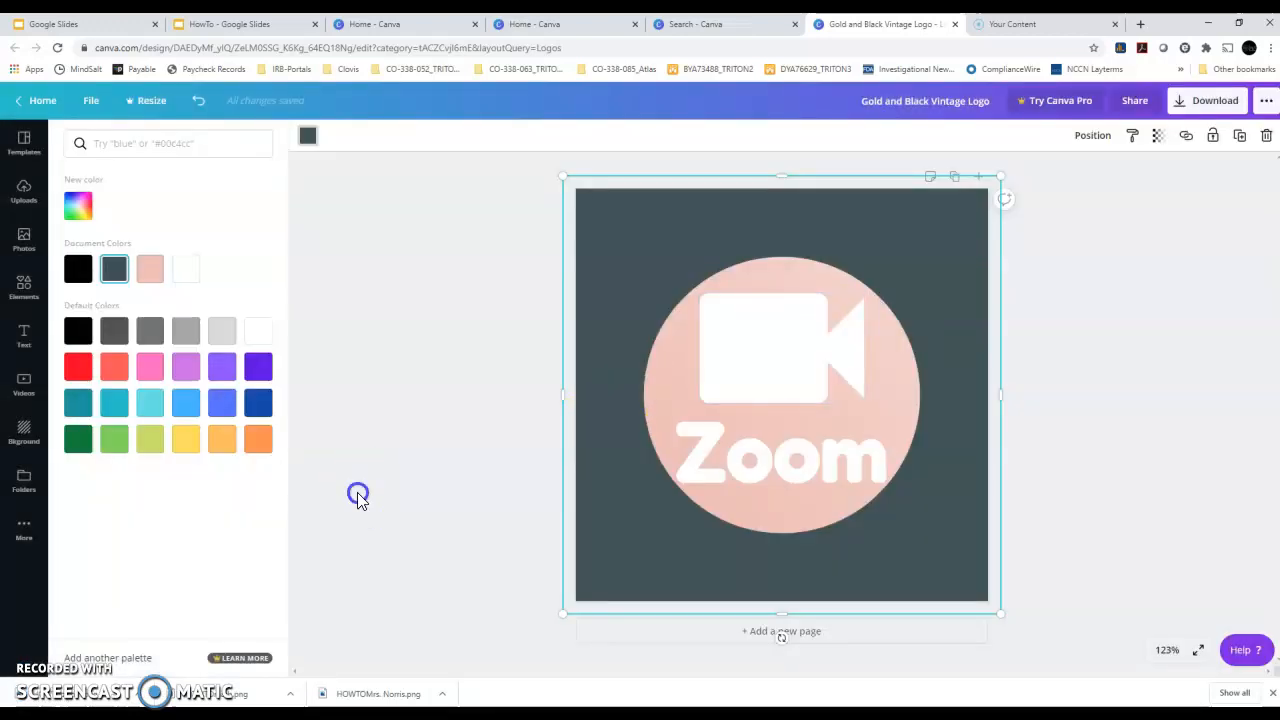
Switch to the HowTo presentation in Google Slides and insert the HOWTO teacher-name banner image from the computer on slide 1
left_click(220, 24)
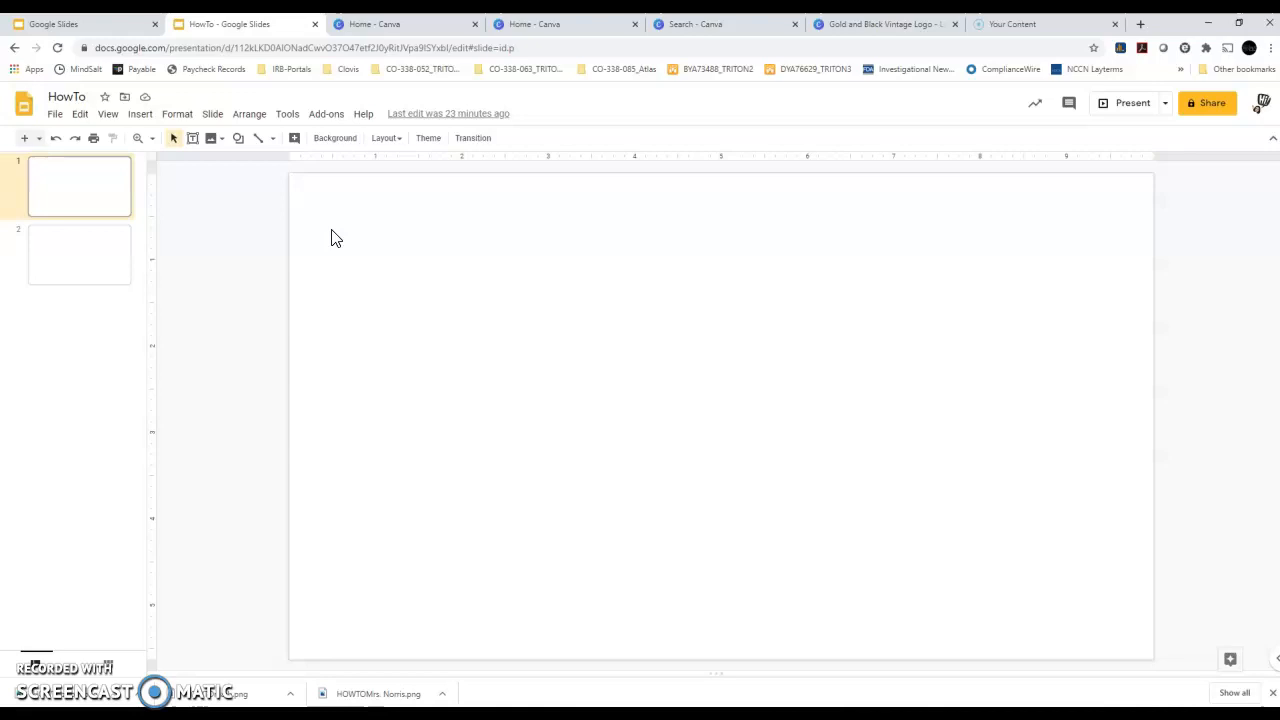
left_click(381, 248)
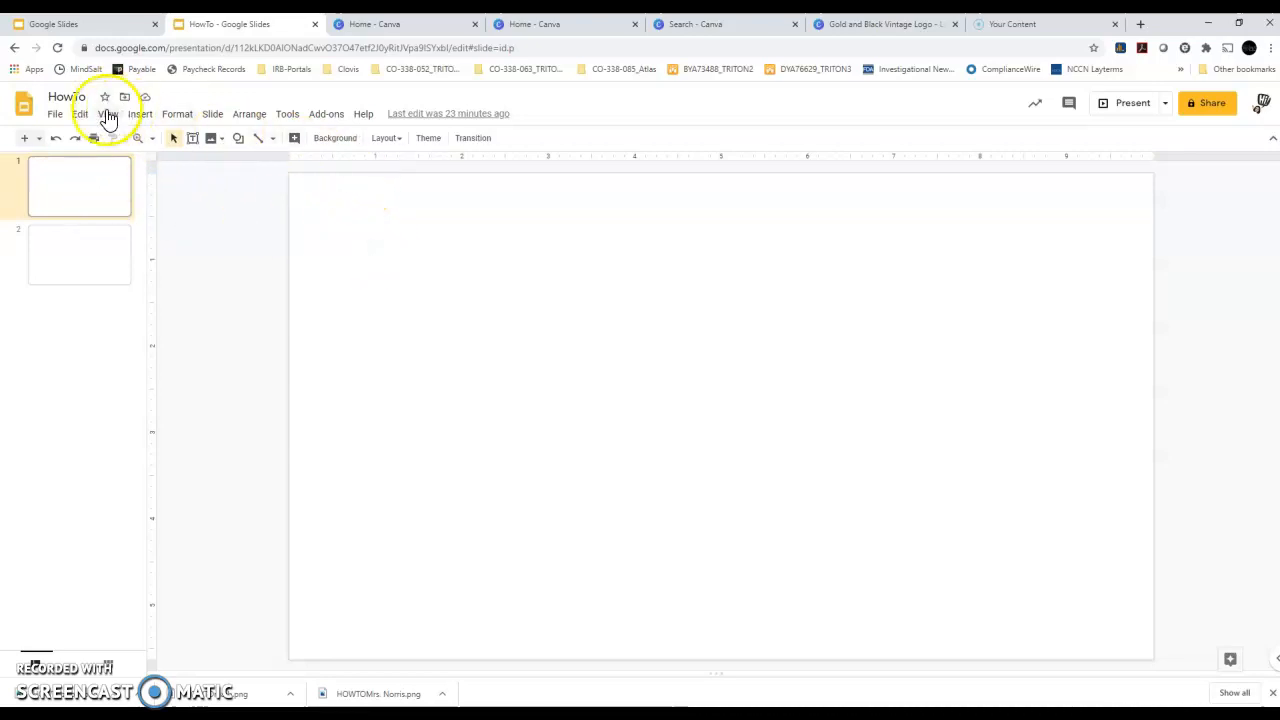
left_click(146, 117)
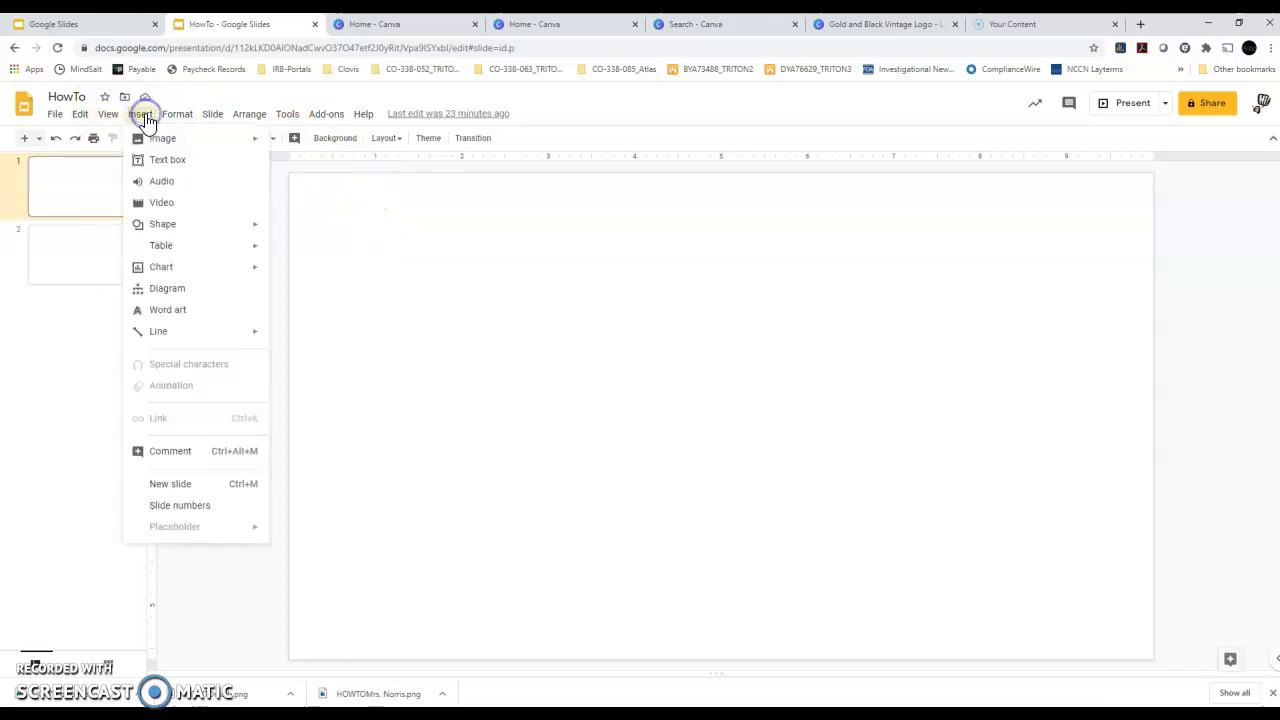
mouse_move(160, 138)
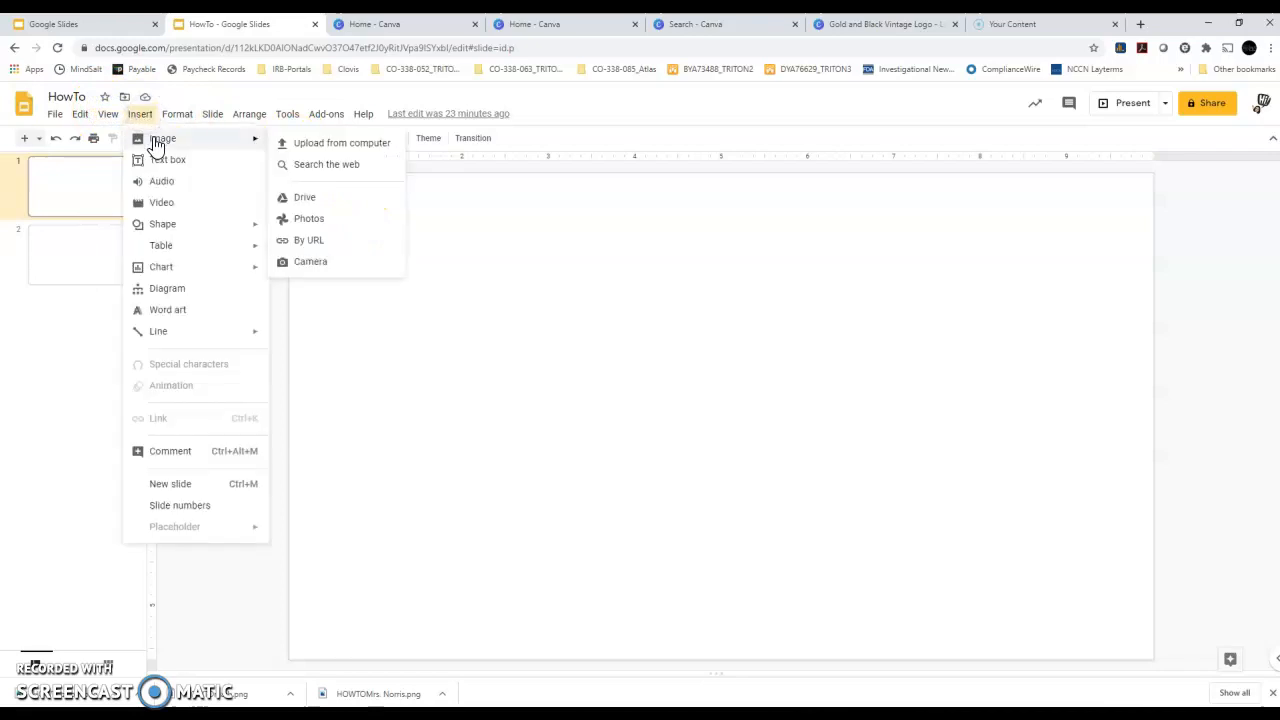
left_click(300, 145)
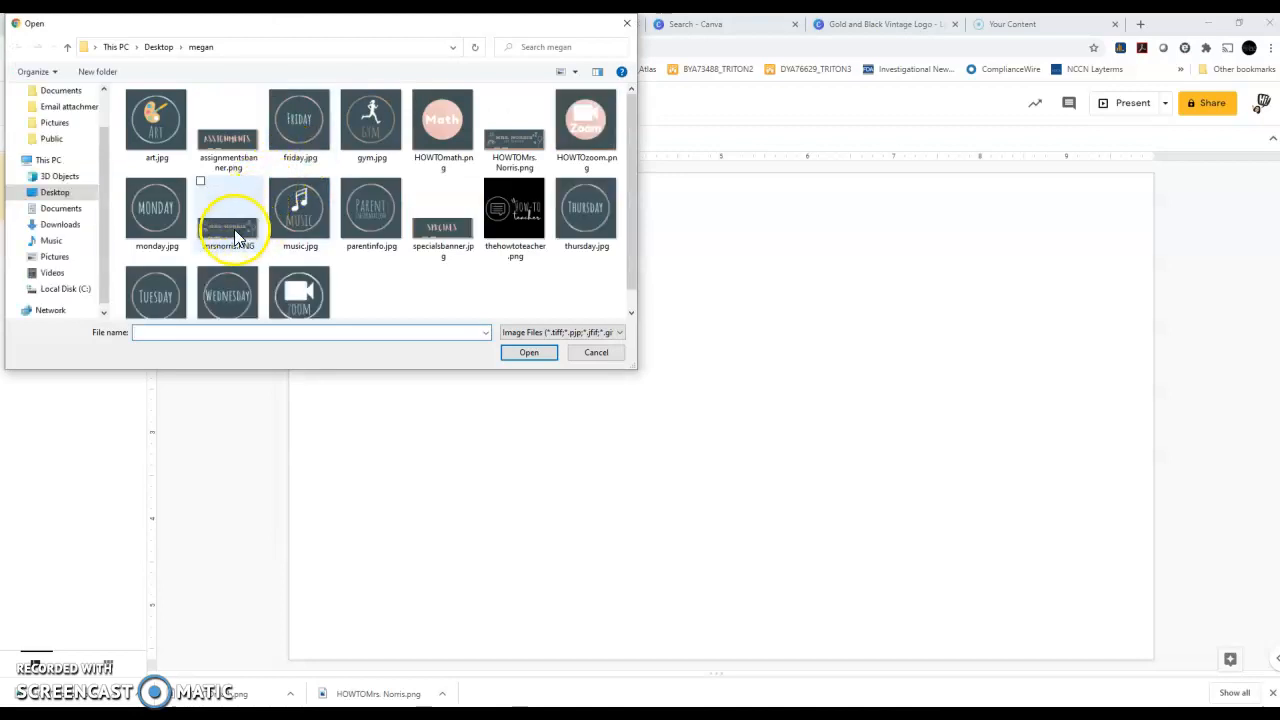
double_click(530, 142)
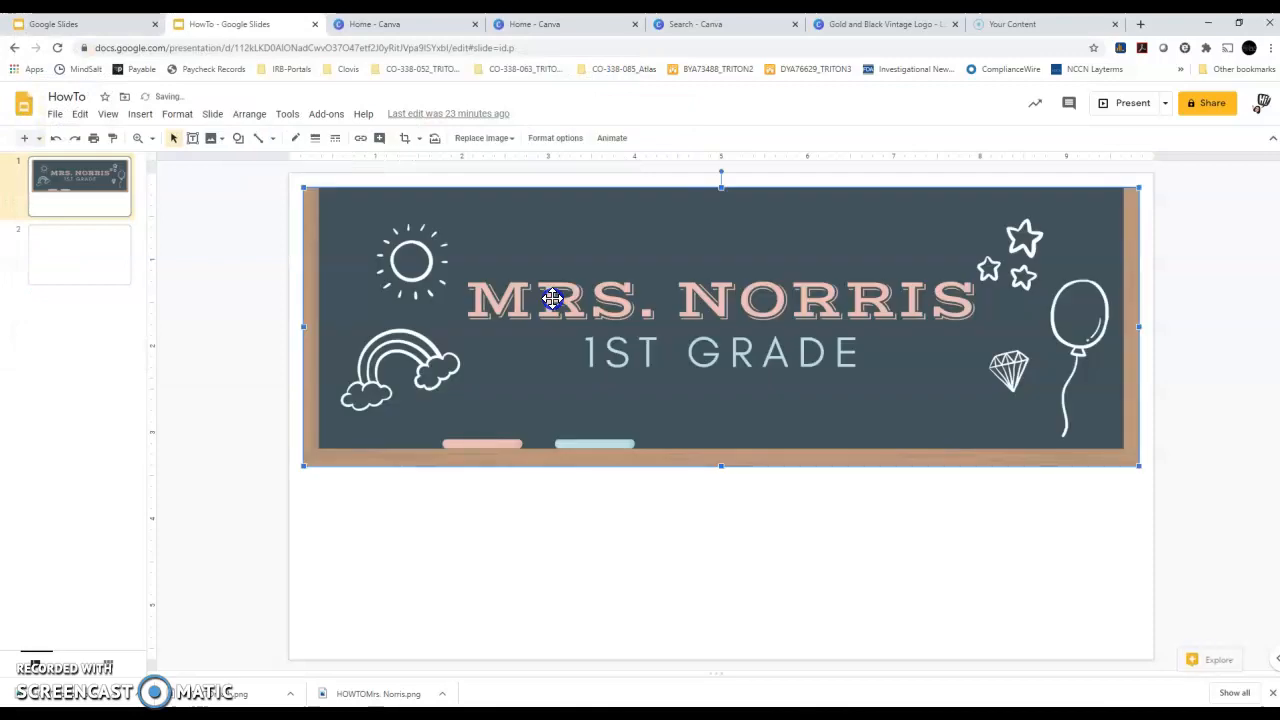
Move the banner to the slide's top edge and stretch its sides to span the full slide width
left_click_drag(762, 318, 764, 304)
left_click_drag(302, 312, 288, 312)
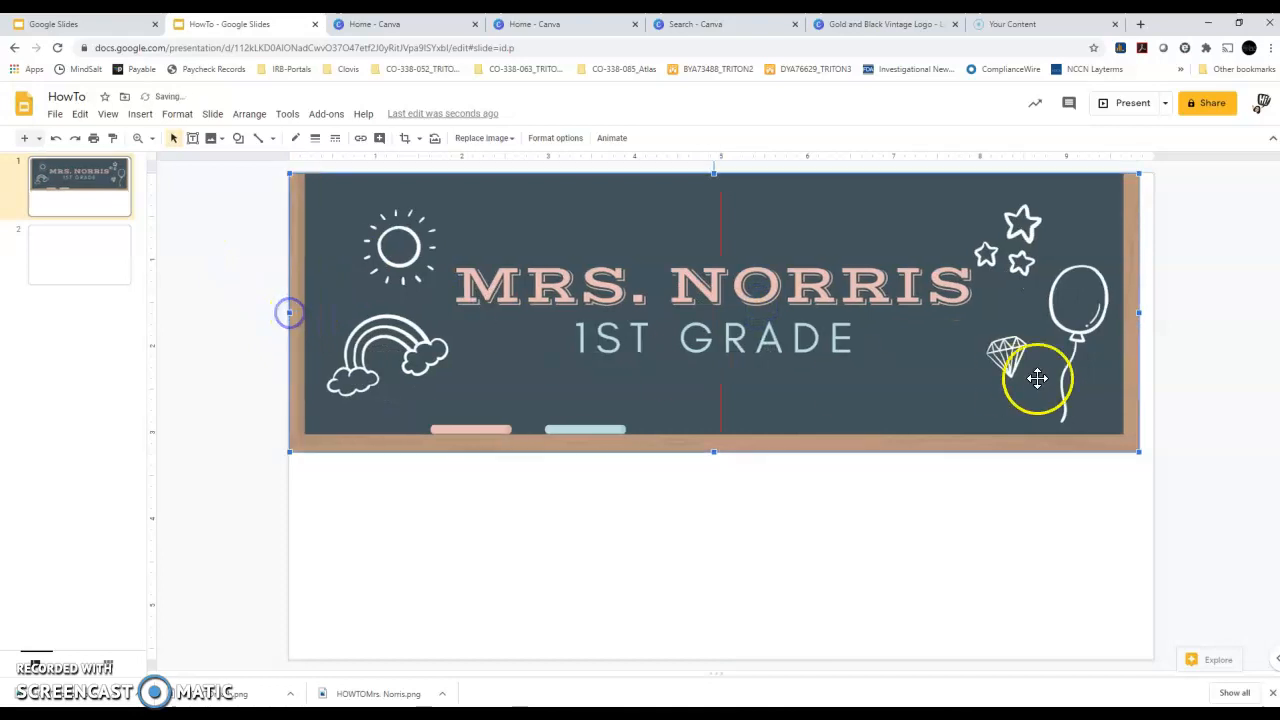
left_click_drag(1140, 313, 1154, 314)
left_click(391, 554)
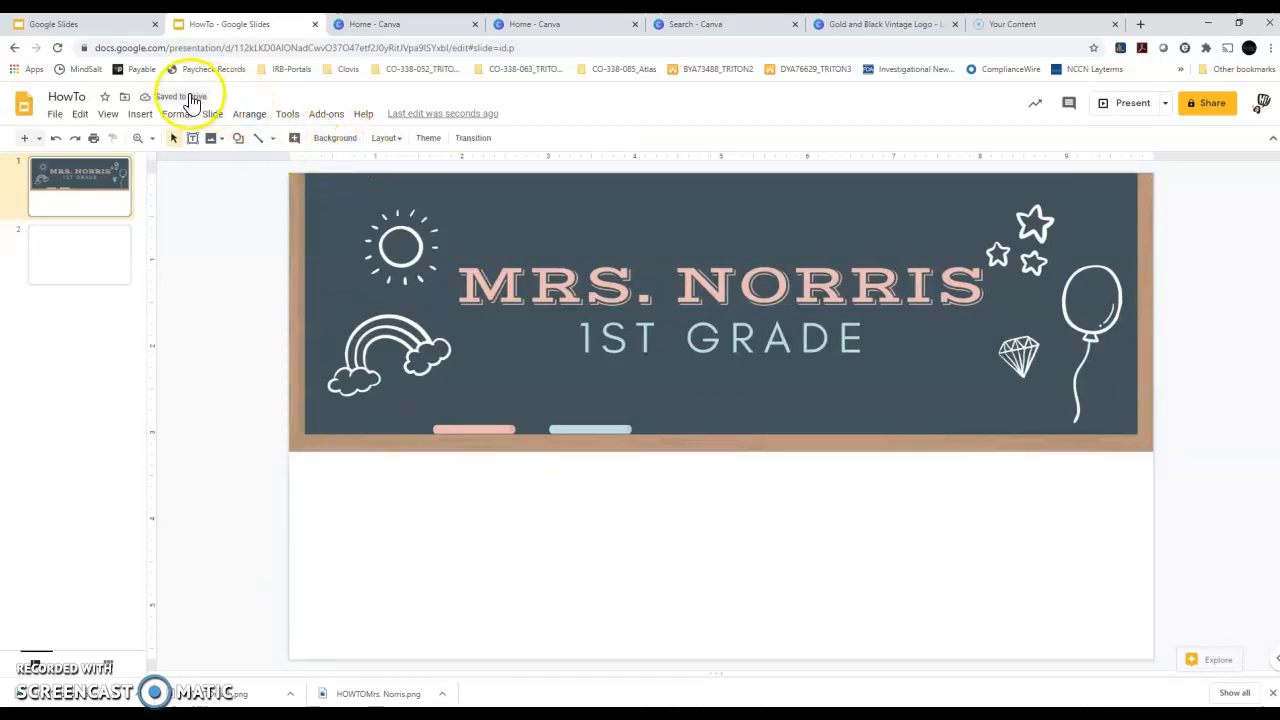
Start inserting another image from the computer on slide 1
left_click(142, 116)
mouse_move(190, 145)
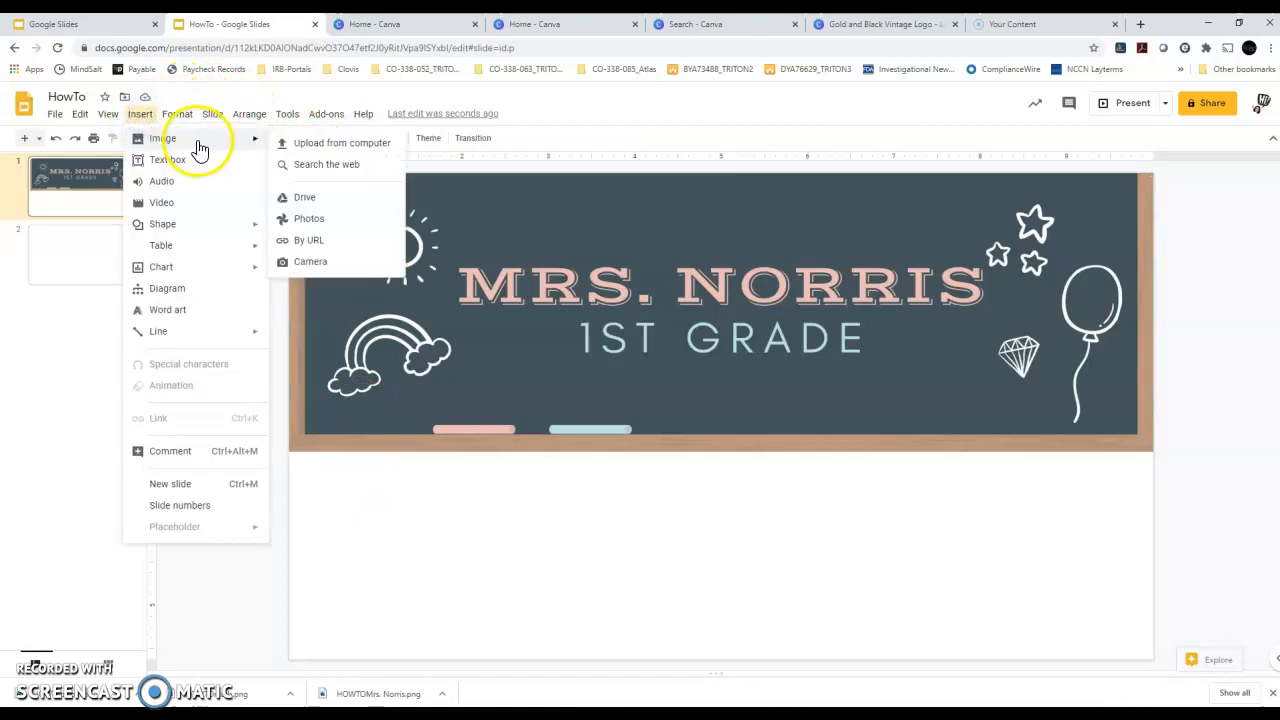
left_click(278, 150)
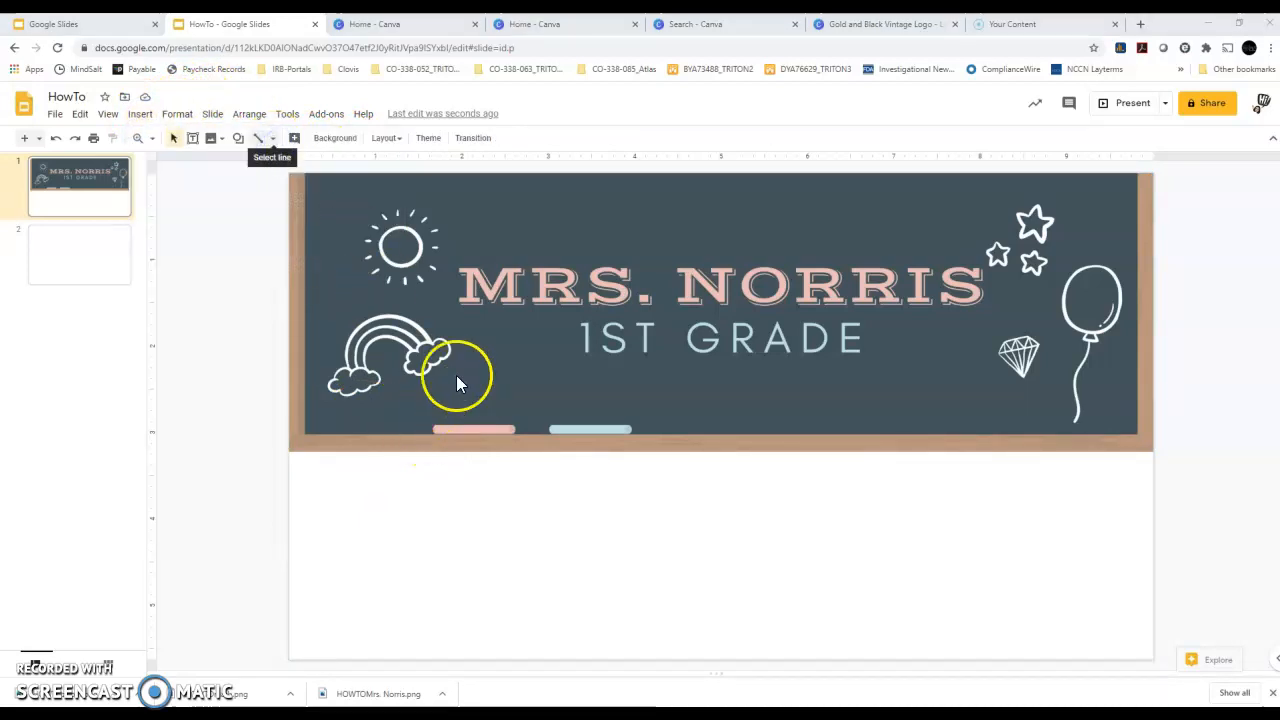